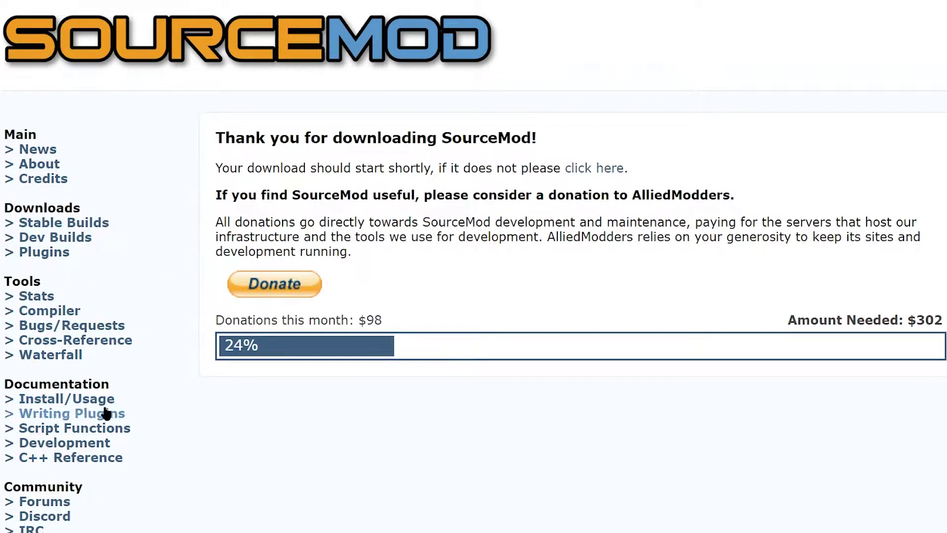
pyautogui.click(65, 226)
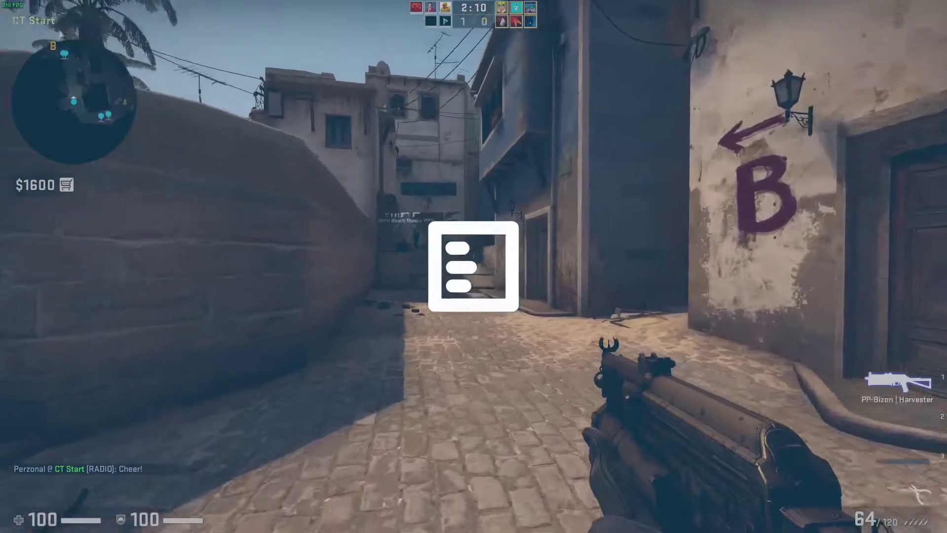
pyautogui.press('w')
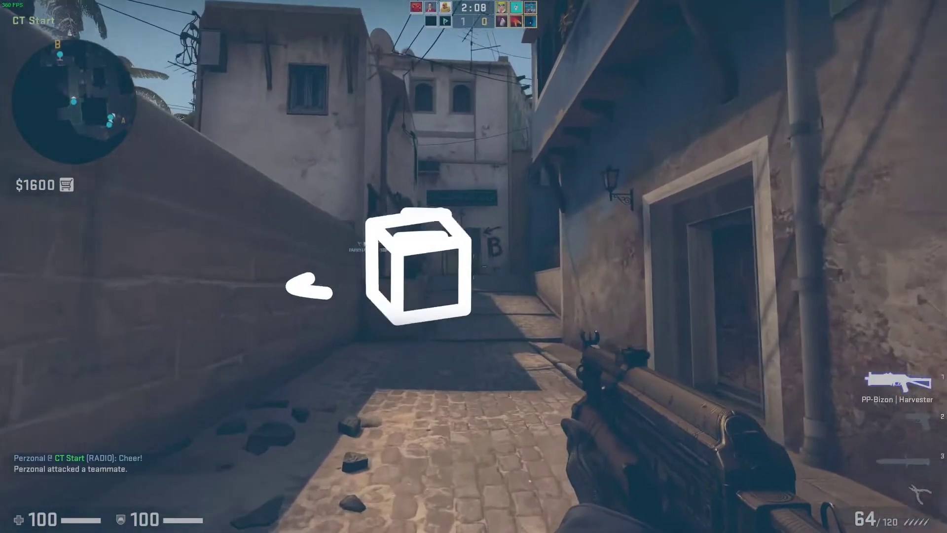
pyautogui.press('w')
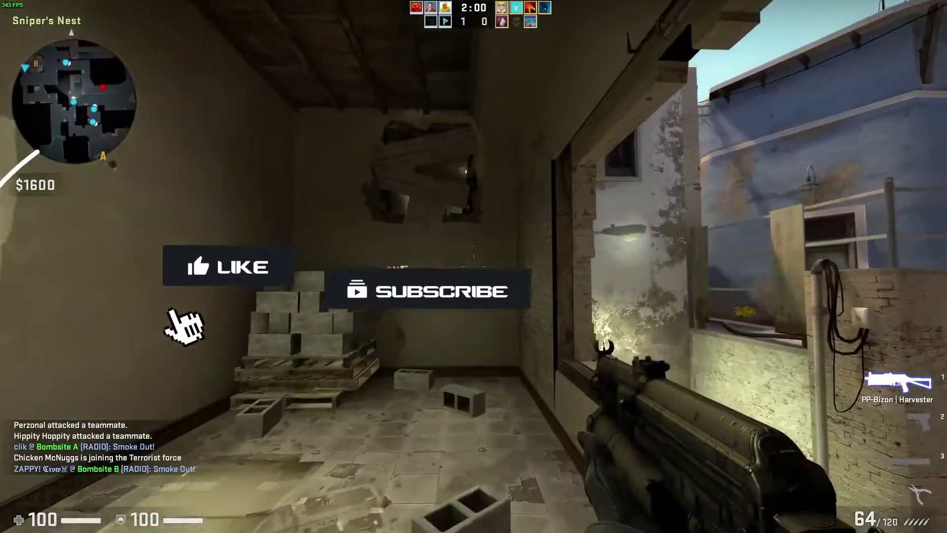
pyautogui.press('w')
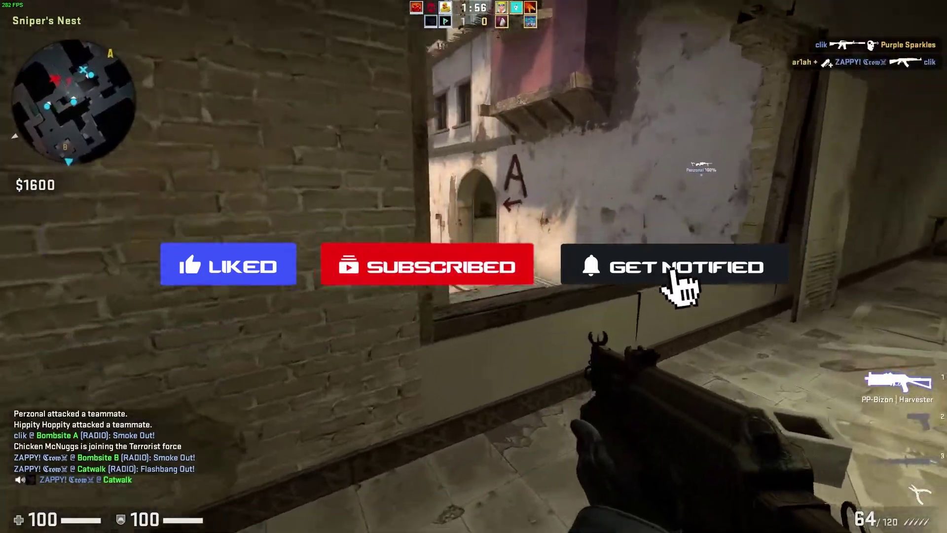
pyautogui.click(474, 266)
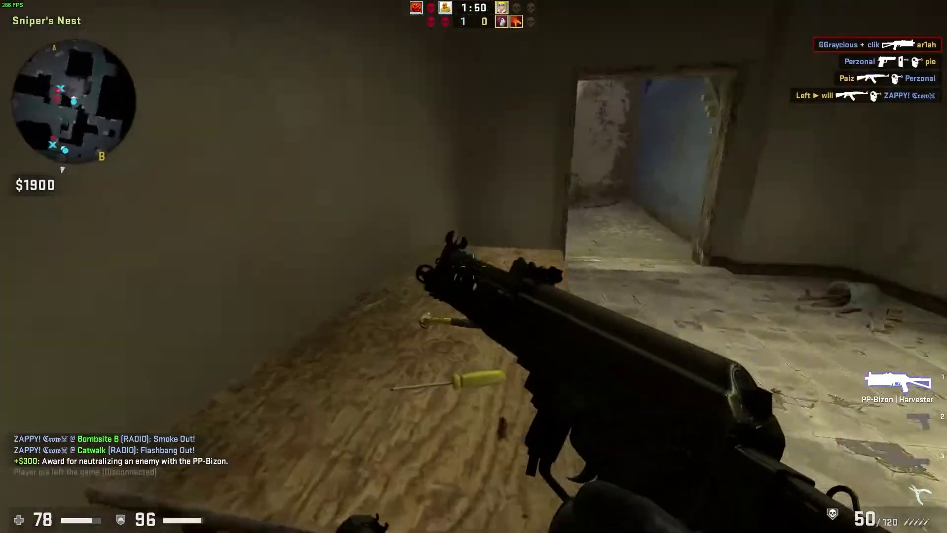
pyautogui.press('w')
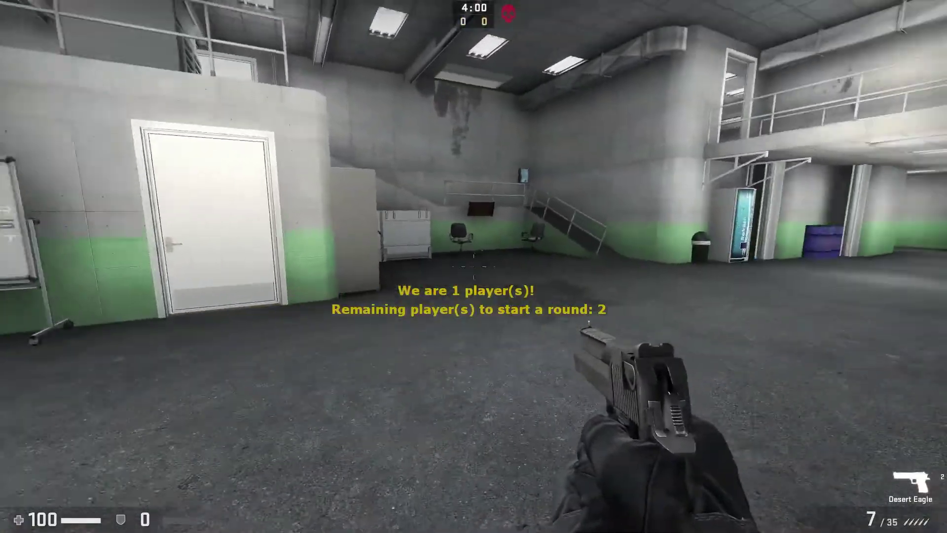
pyautogui.press('w')
pyautogui.press('Tab')
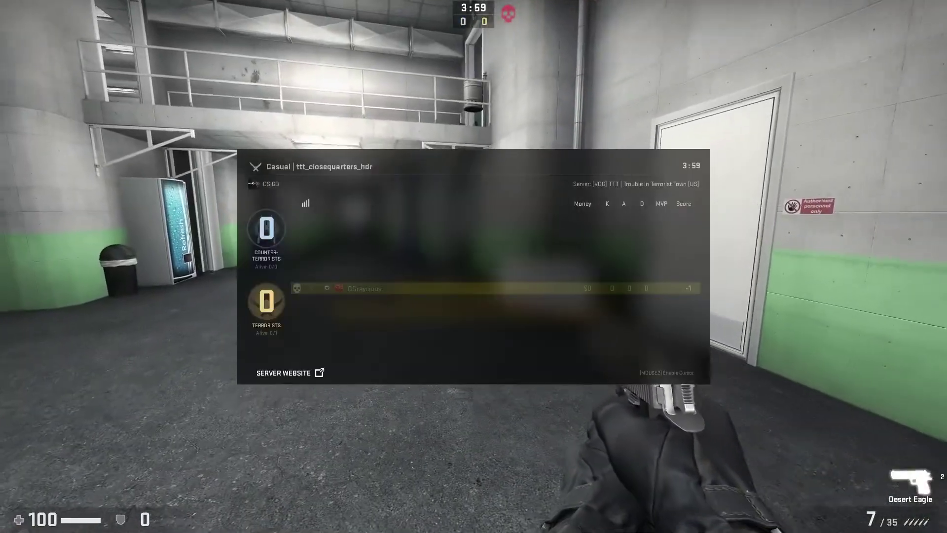
pyautogui.press('w')
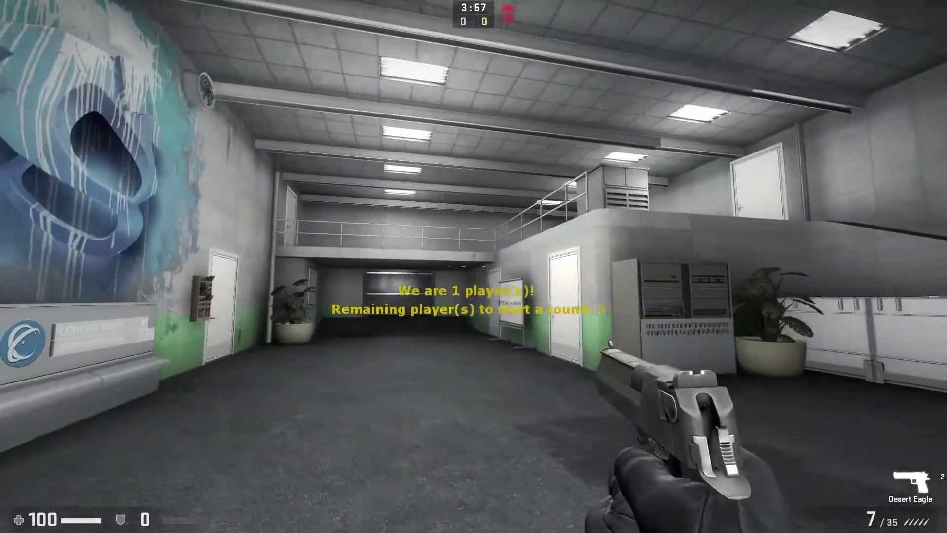
pyautogui.press('Tab')
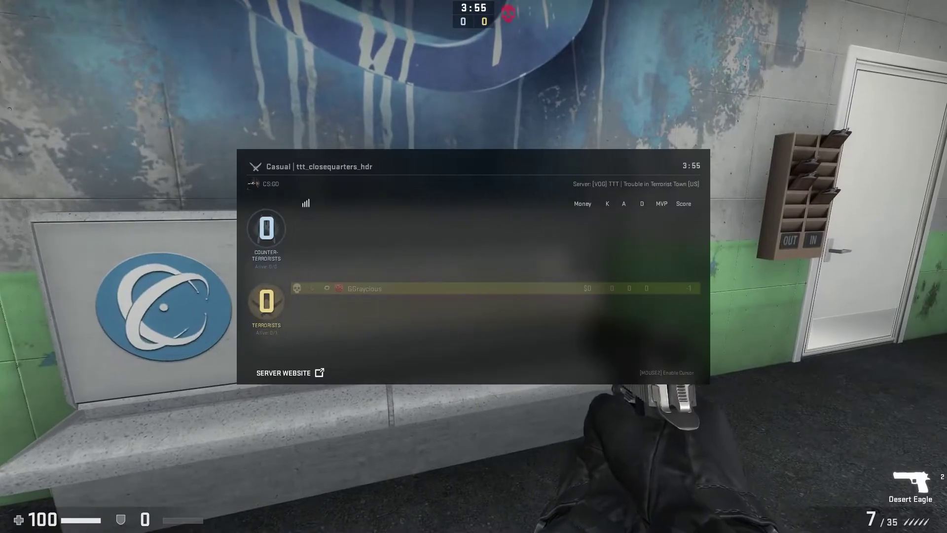
pyautogui.press('s')
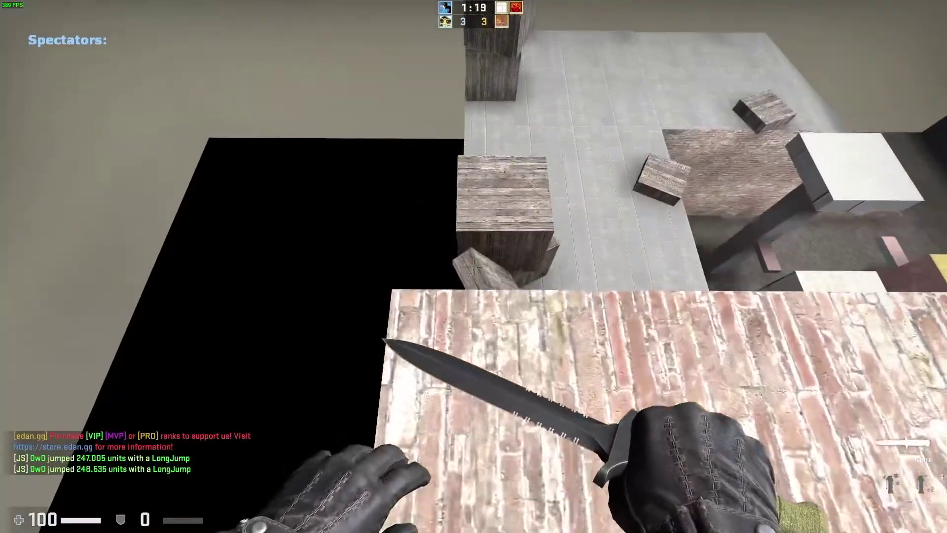
pyautogui.press('w')
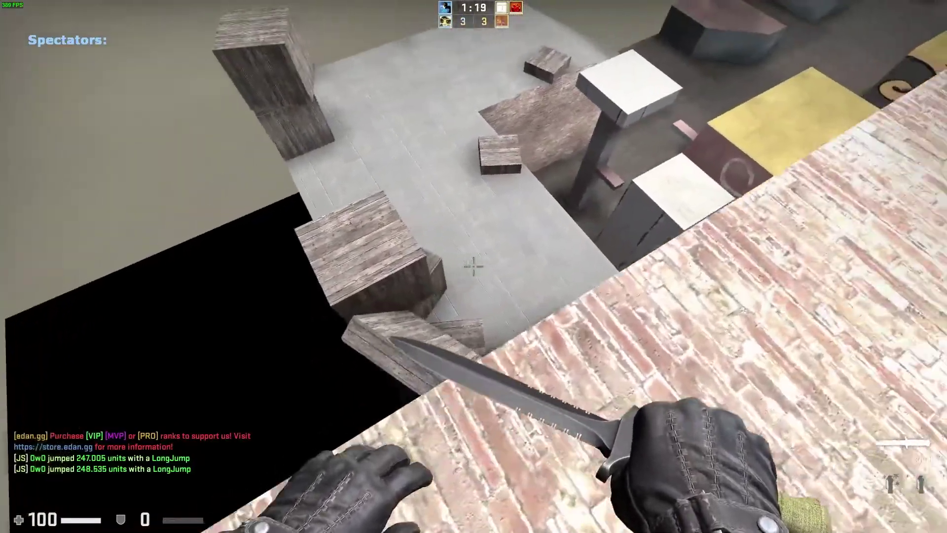
pyautogui.press('w')
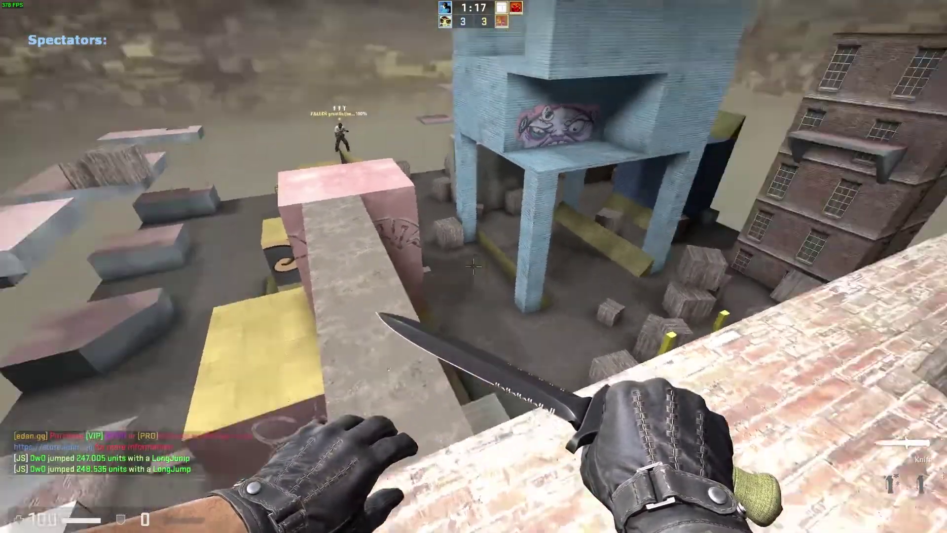
pyautogui.press('f')
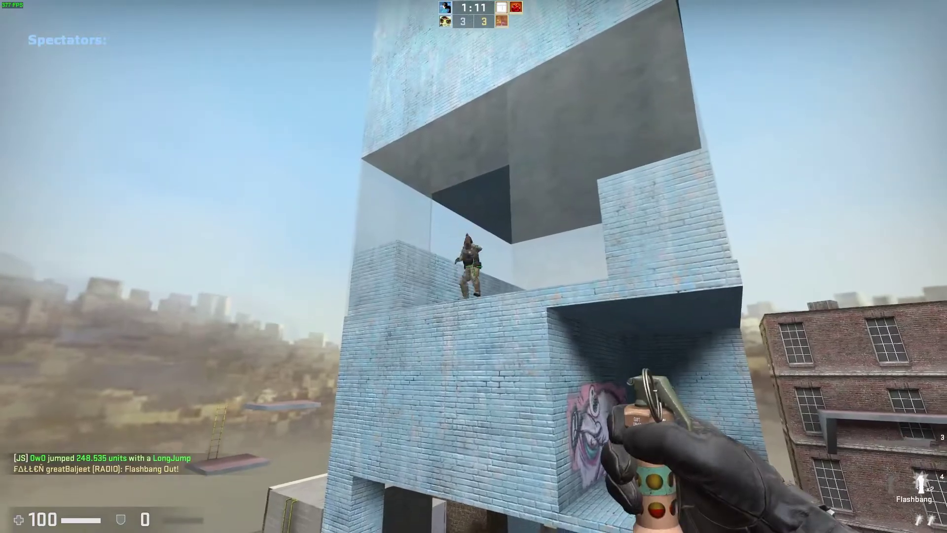
pyautogui.press('3')
pyautogui.press('w')
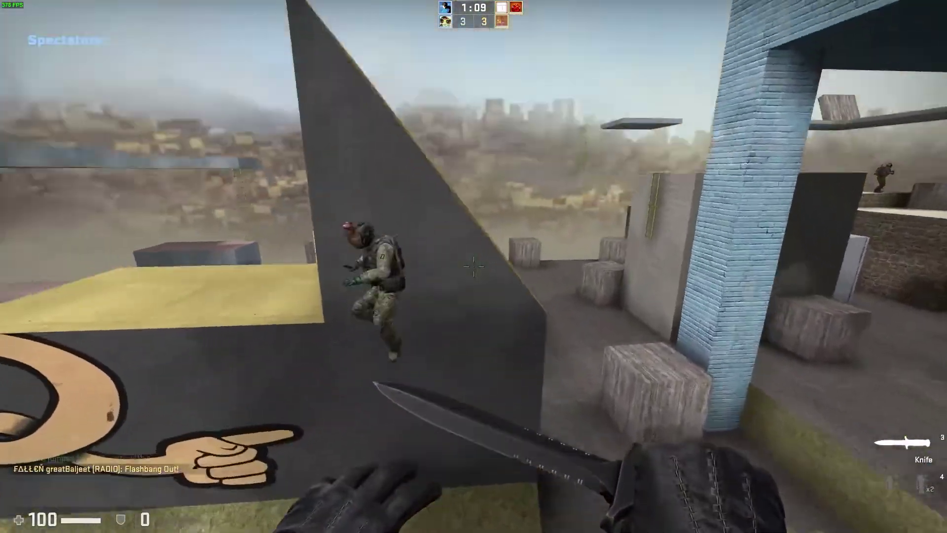
pyautogui.press('w')
pyautogui.press('s')
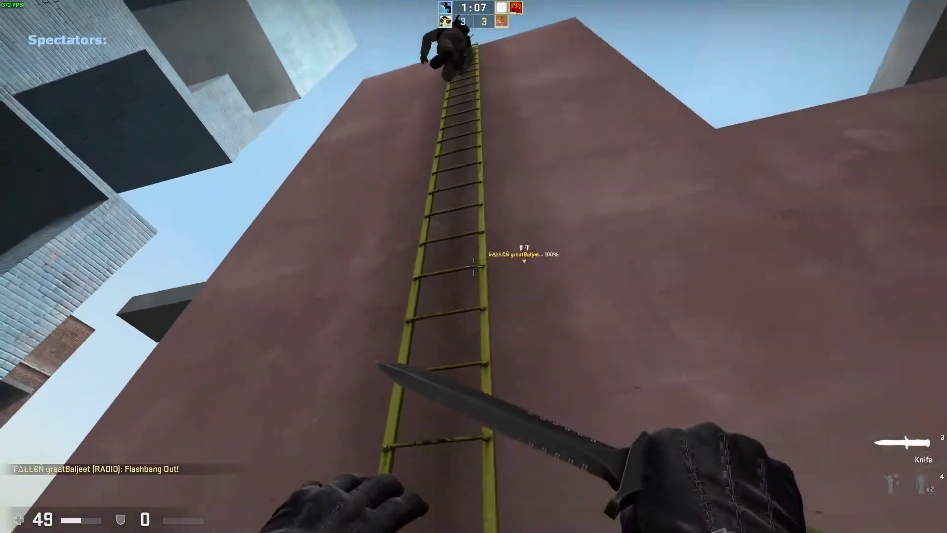
pyautogui.press('w')
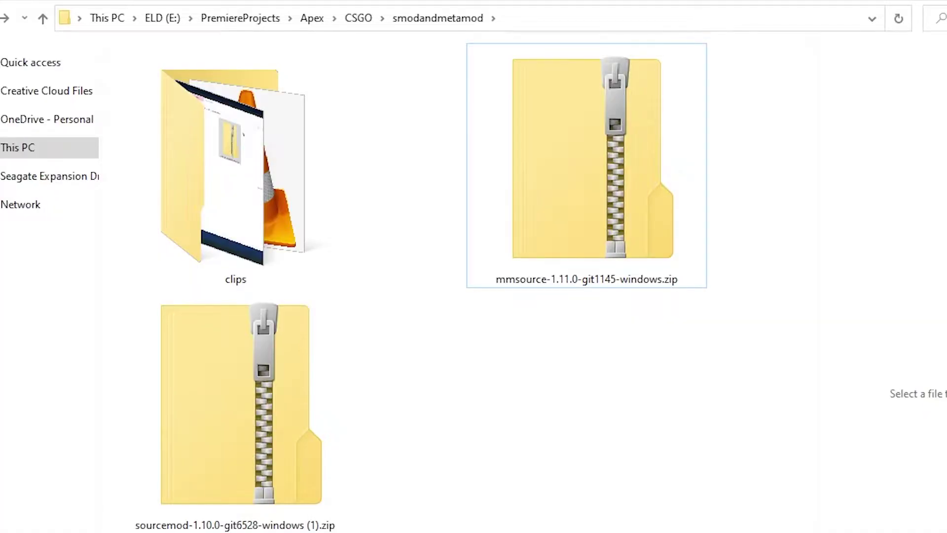
pyautogui.moveTo(662, 532); pyautogui.dragTo(351, 323)
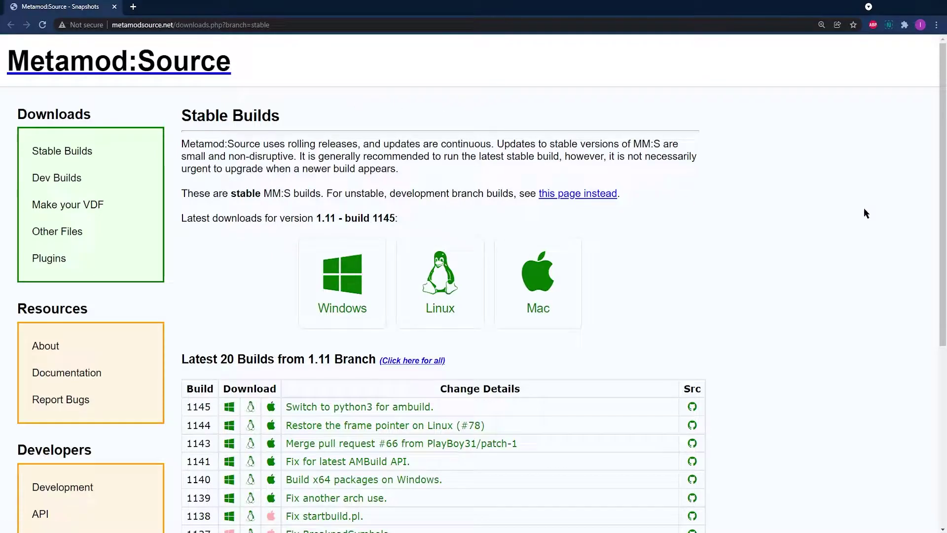
pyautogui.click(414, 266)
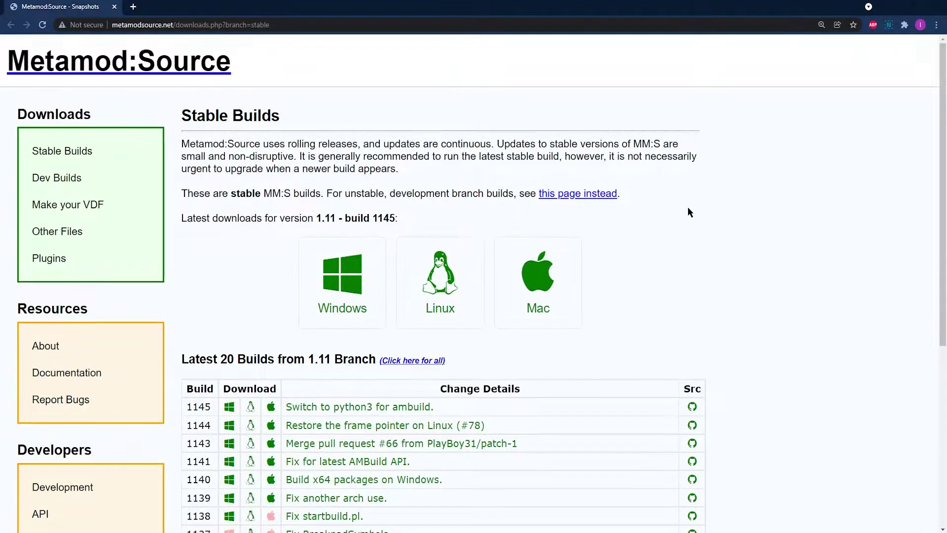
# Download the Linux package of Metamod:Source 1.11 build 1145 and place the archive in the CSGO folder.
pyautogui.scroll(-2, 641, 212)
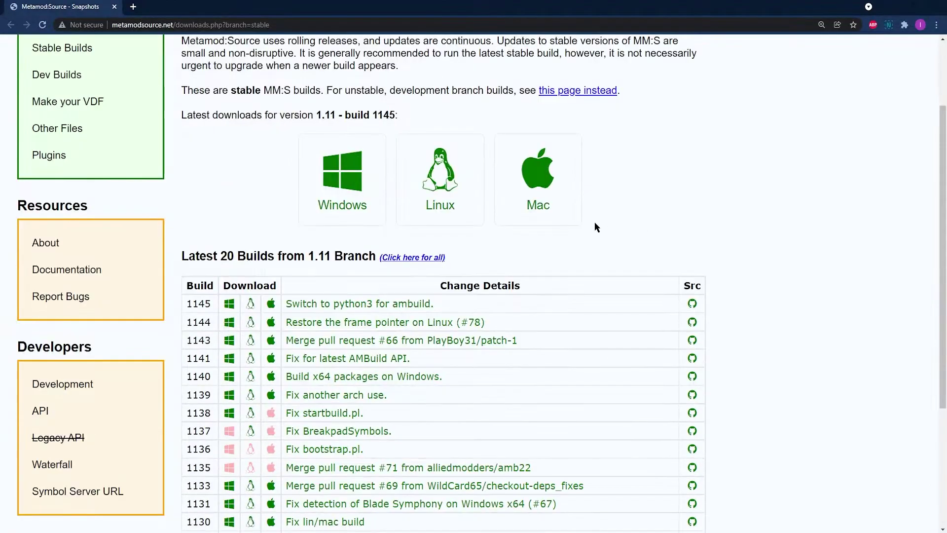
pyautogui.scroll(2, 594, 227)
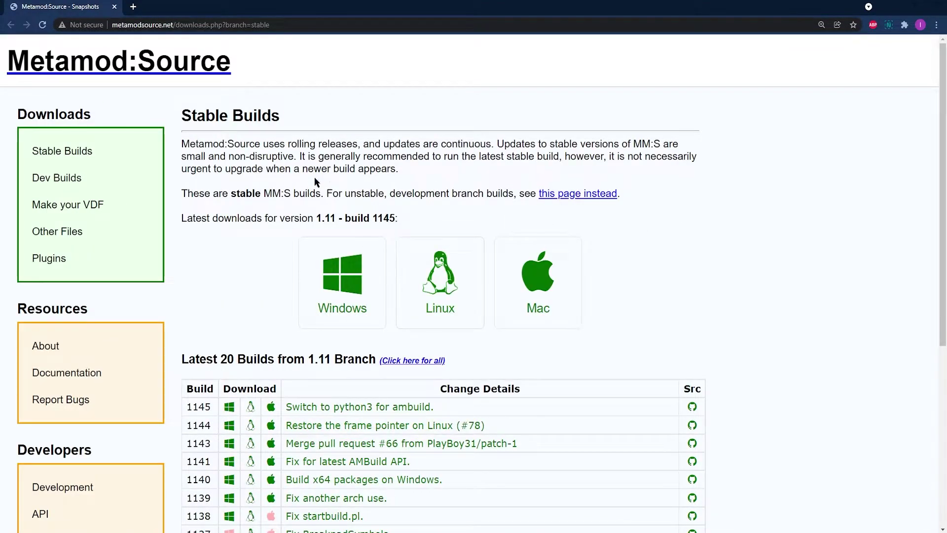
pyautogui.click(438, 306)
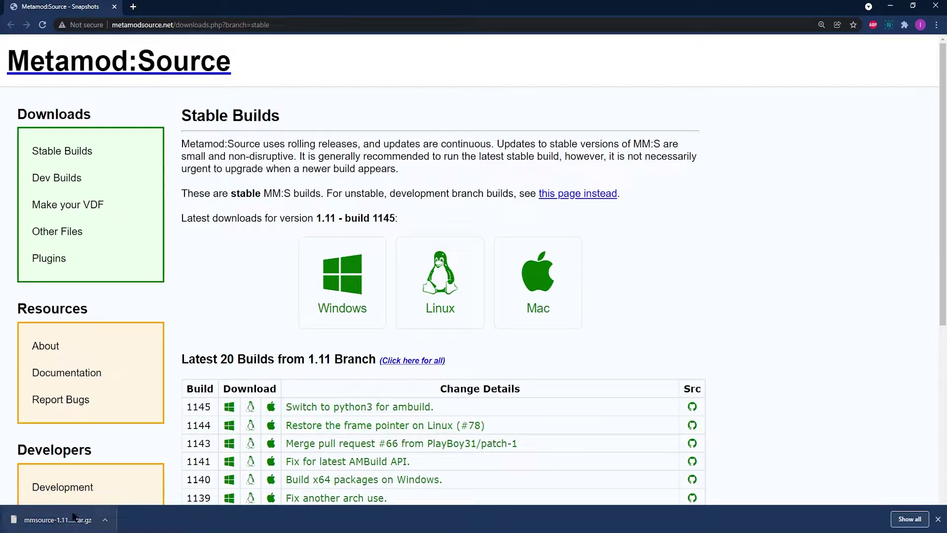
pyautogui.moveTo(77, 517); pyautogui.dragTo(451, 181)
pyautogui.hotkey('alt', 'Tab')
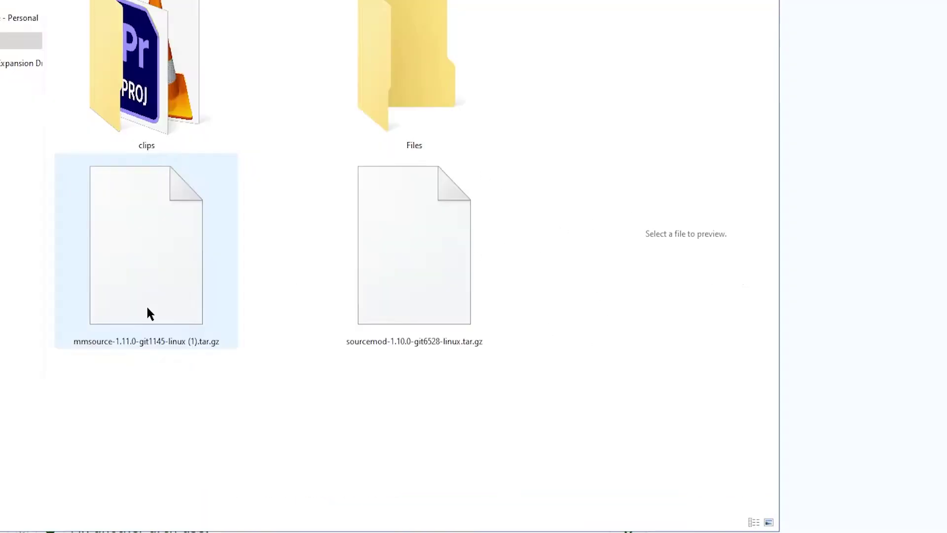
# Extract mmsource-1.11.0-git1145-linux (1).tar.gz into the current folder with 7-Zip.
pyautogui.doubleClick(169, 290)
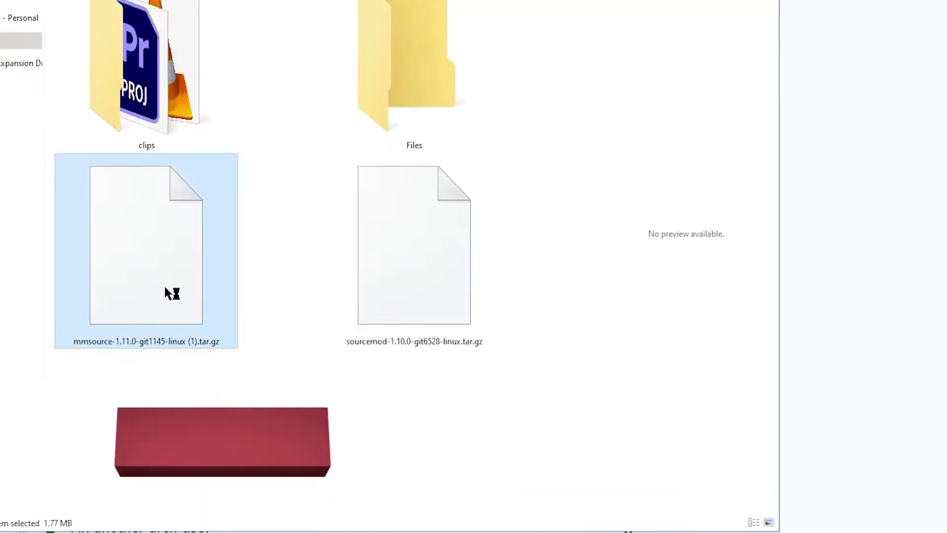
pyautogui.rightClick(169, 283)
pyautogui.moveTo(215, 335)
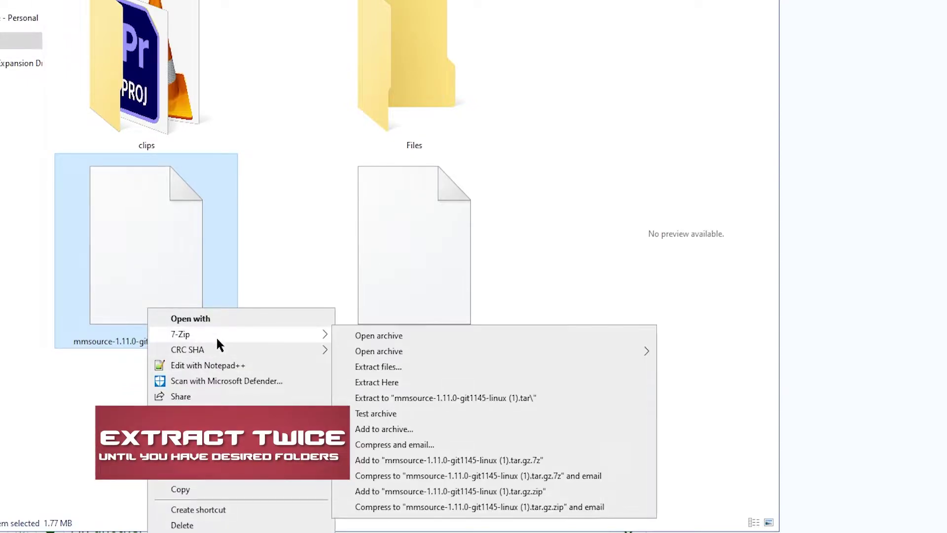
pyautogui.click(392, 379)
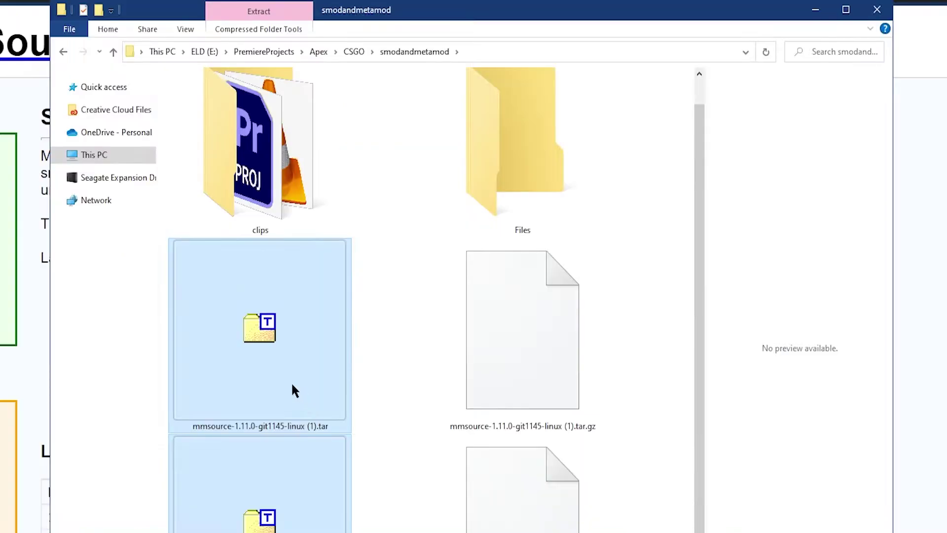
# Move the two extracted .tar archives into the Files folder and open that folder.
pyautogui.moveTo(295, 389); pyautogui.dragTo(478, 169)
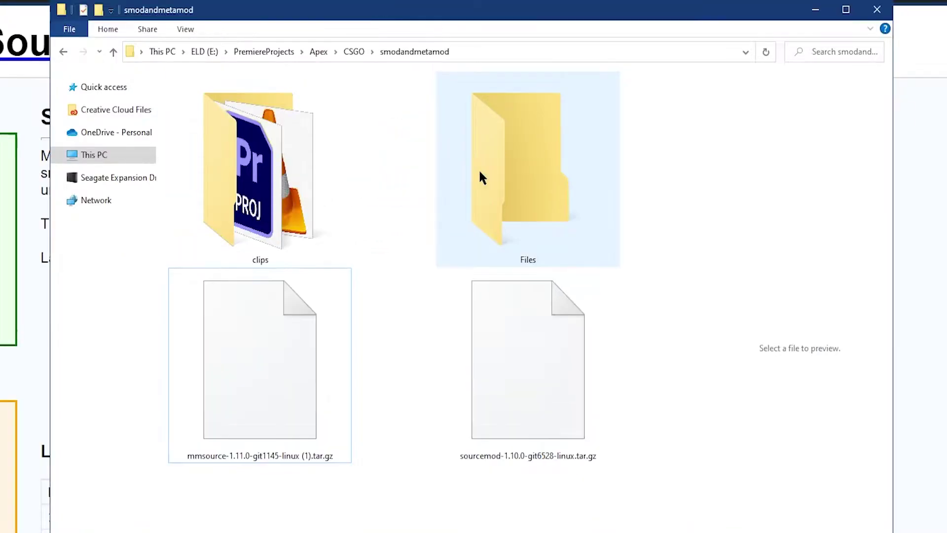
pyautogui.doubleClick(524, 195)
pyautogui.click(285, 112)
pyautogui.click(281, 100)
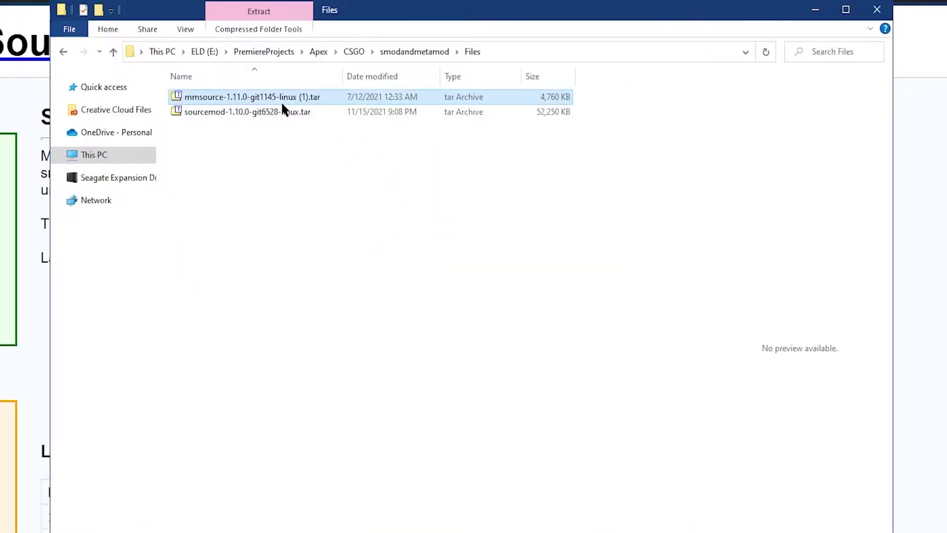
# Extract the mmsource and sourcemod .tar archives into the Files folder with 7-Zip, and delete both archives.
pyautogui.moveTo(326, 184); pyautogui.dragTo(273, 97)
pyautogui.rightClick(274, 99)
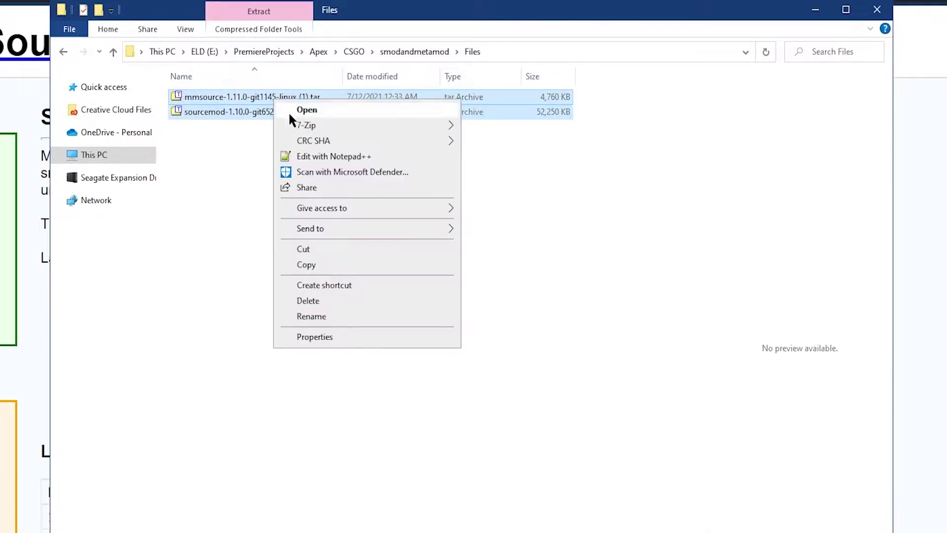
pyautogui.moveTo(380, 129)
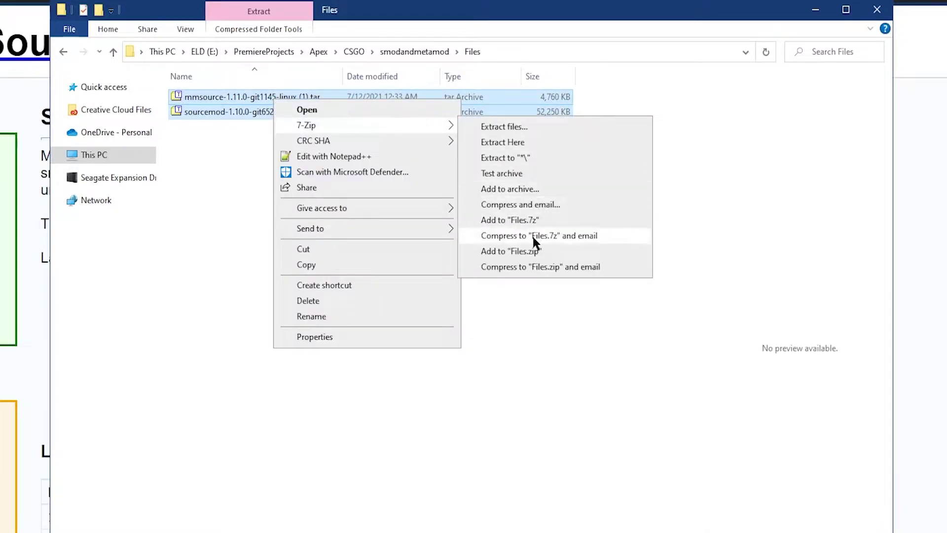
pyautogui.click(521, 141)
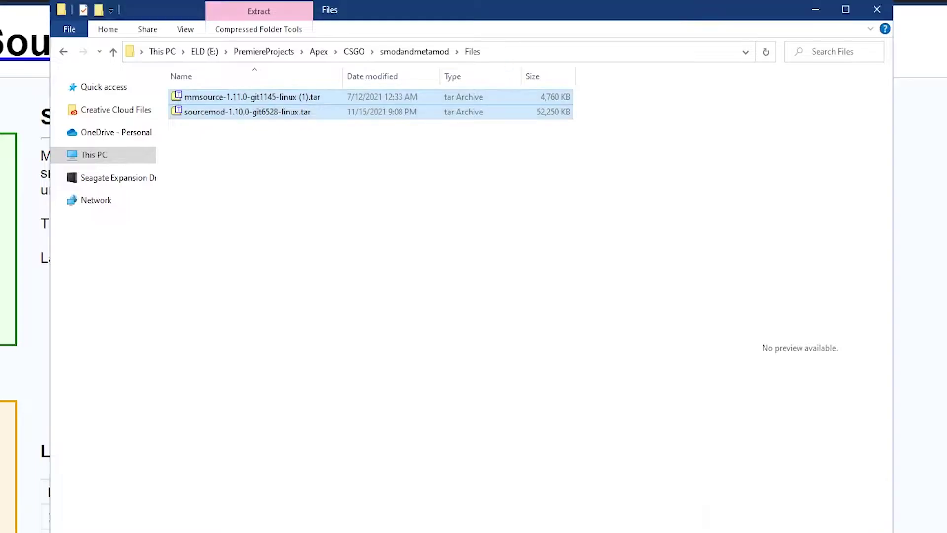
pyautogui.moveTo(330, 211); pyautogui.dragTo(205, 121)
pyautogui.press('Delete')
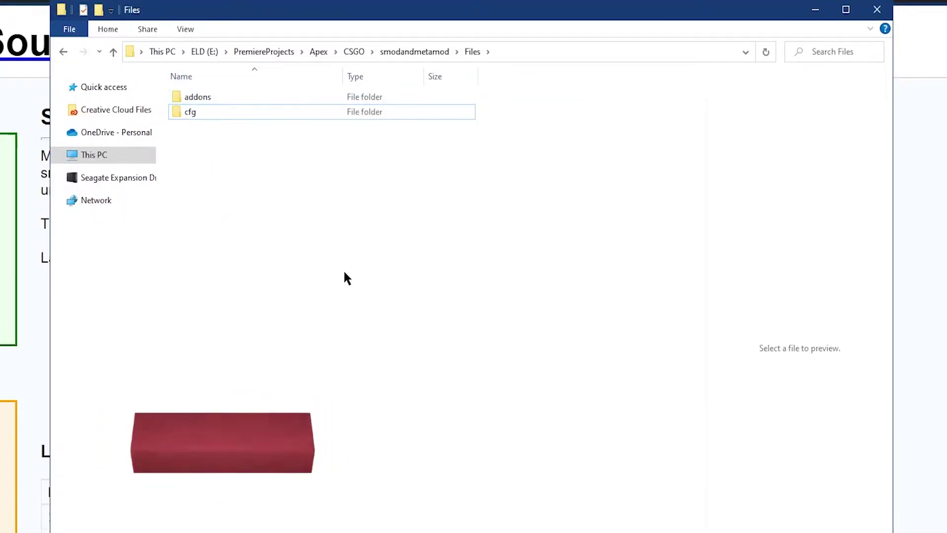
# Display the contents of the Files folder as large icons.
pyautogui.rightClick(345, 273)
pyautogui.moveTo(439, 285)
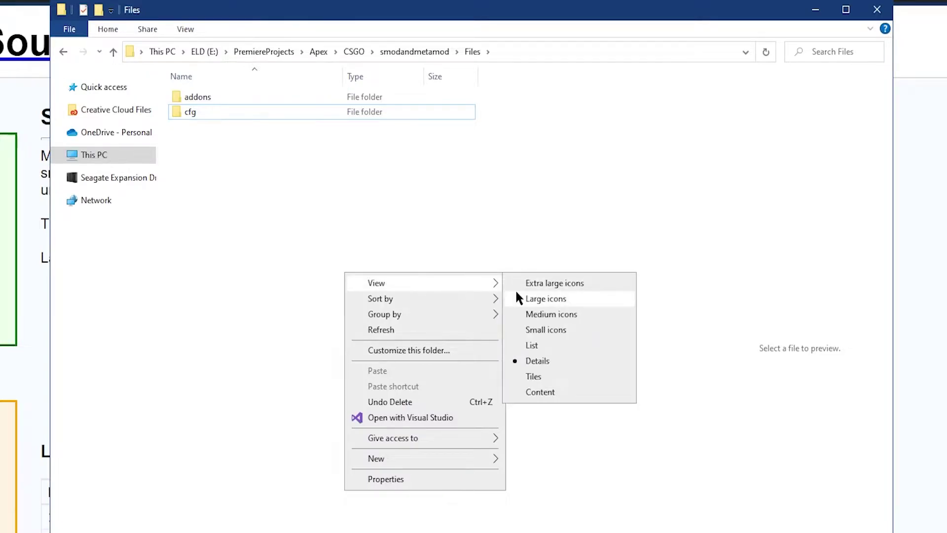
pyautogui.click(532, 298)
# Examine the extracted addons and cfg folders, and look inside addons for the Metamod and SourceMod files.
pyautogui.click(227, 120)
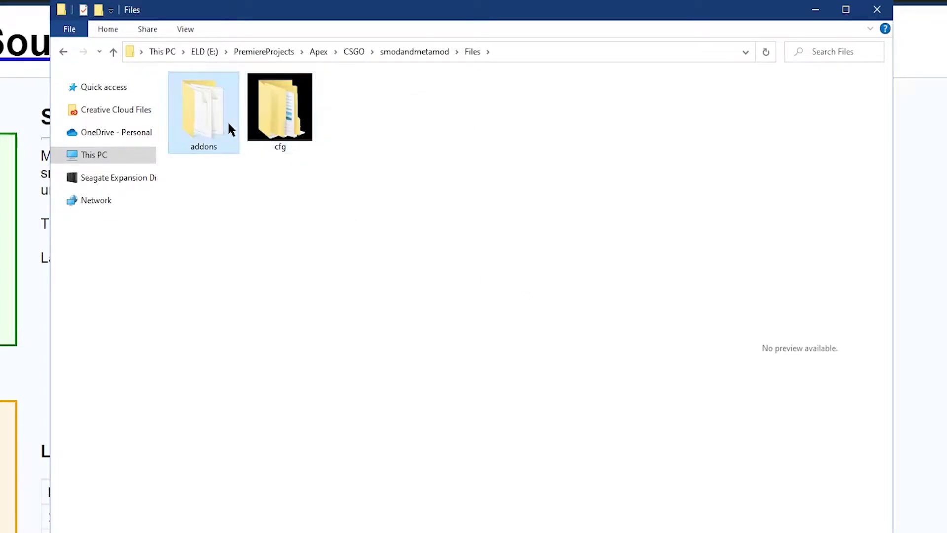
pyautogui.click(242, 130)
pyautogui.click(291, 132)
pyautogui.click(280, 148)
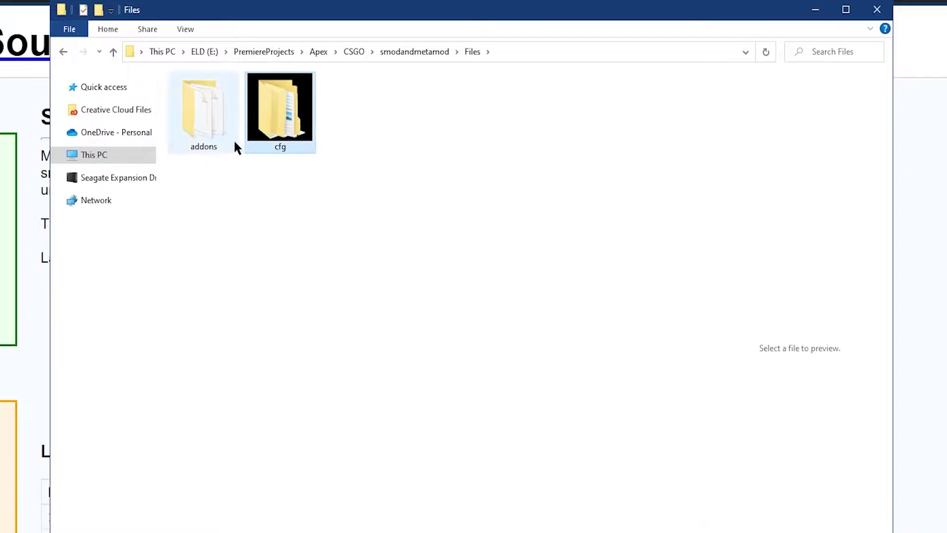
pyautogui.doubleClick(183, 109)
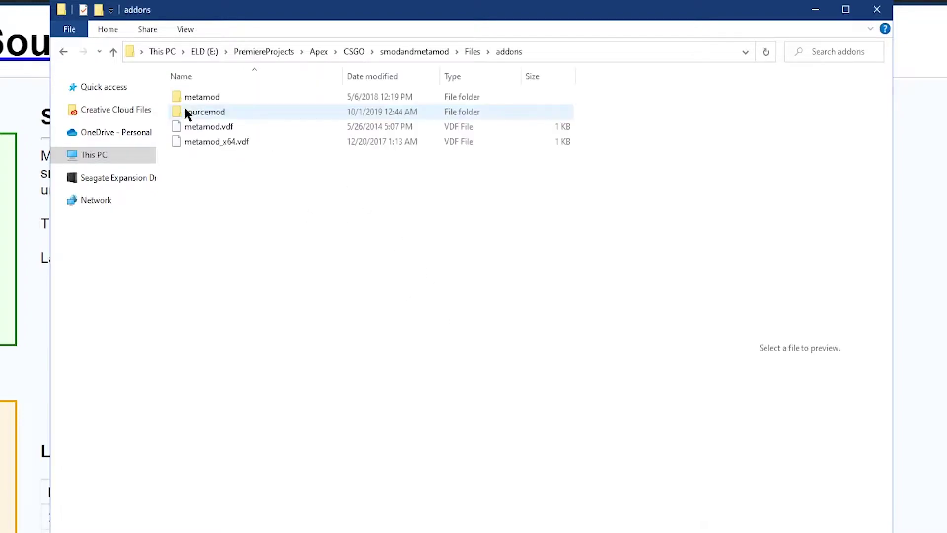
pyautogui.click(247, 129)
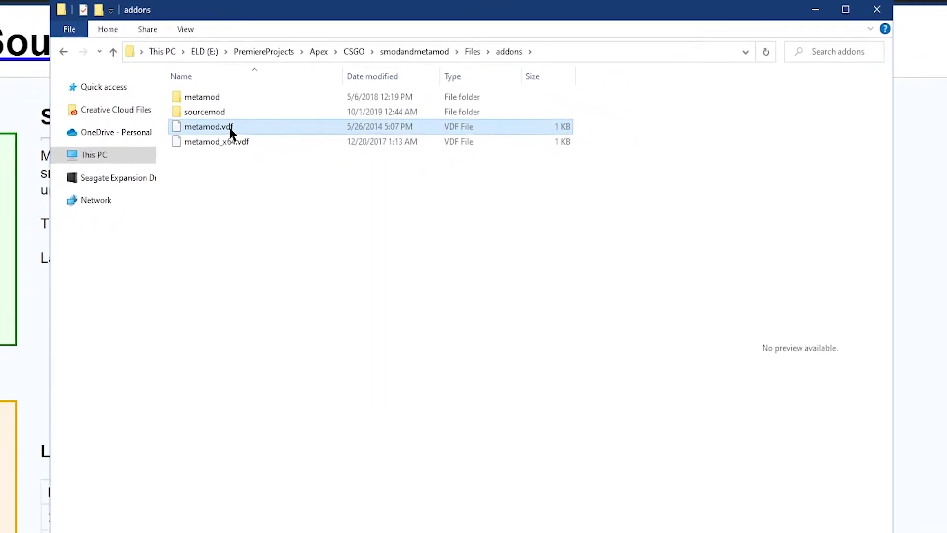
# Delete metamod.vdf from the addons folder and return to the parent Files folder.
pyautogui.rightClick(231, 131)
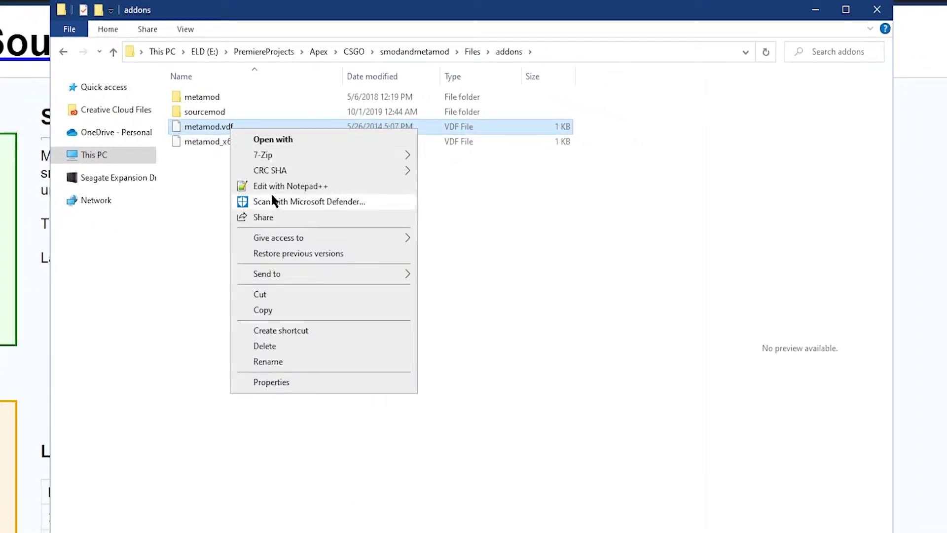
pyautogui.click(289, 348)
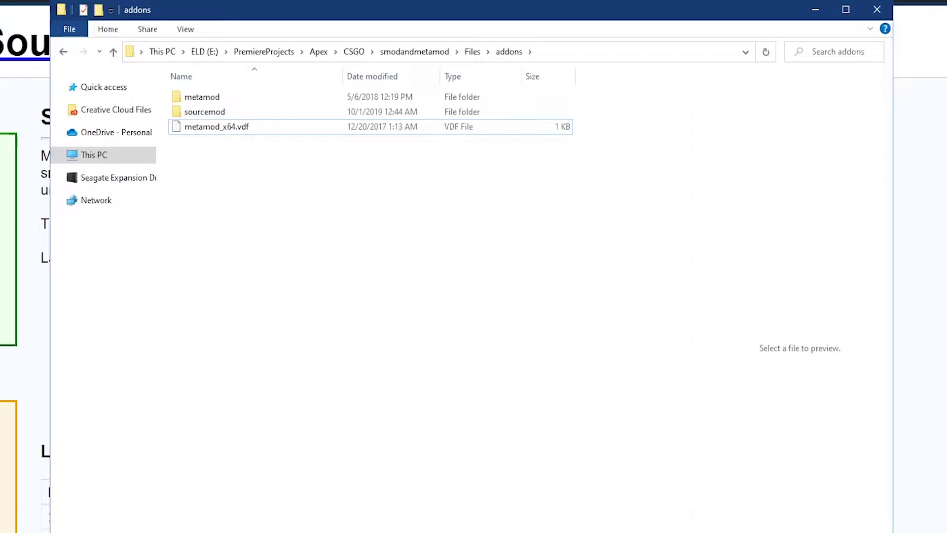
pyautogui.hotkey('alt', 'Left')
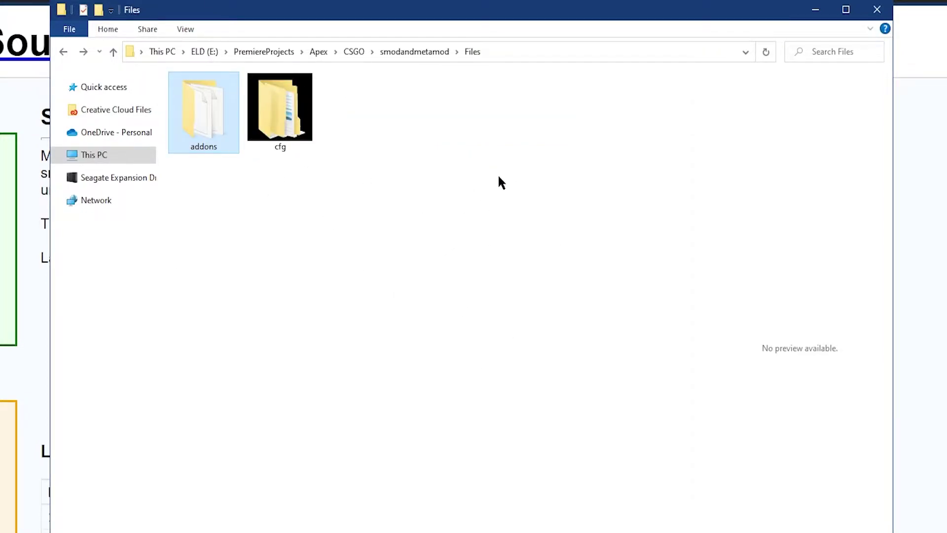
# Switch to the browser and open the Metamod:Source Make a VDF File page at sourcemm.net/vdf.
pyautogui.click(34, 81)
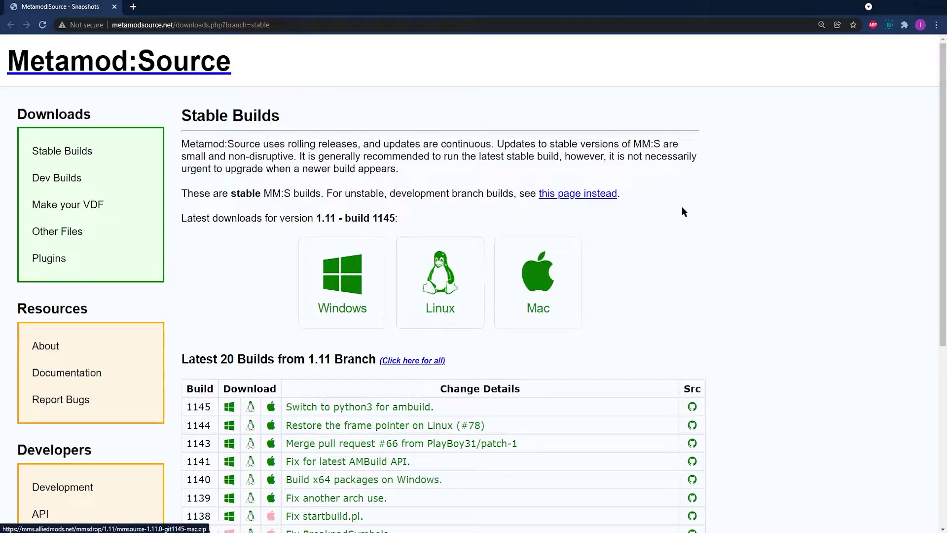
pyautogui.scroll(-2, 688, 212)
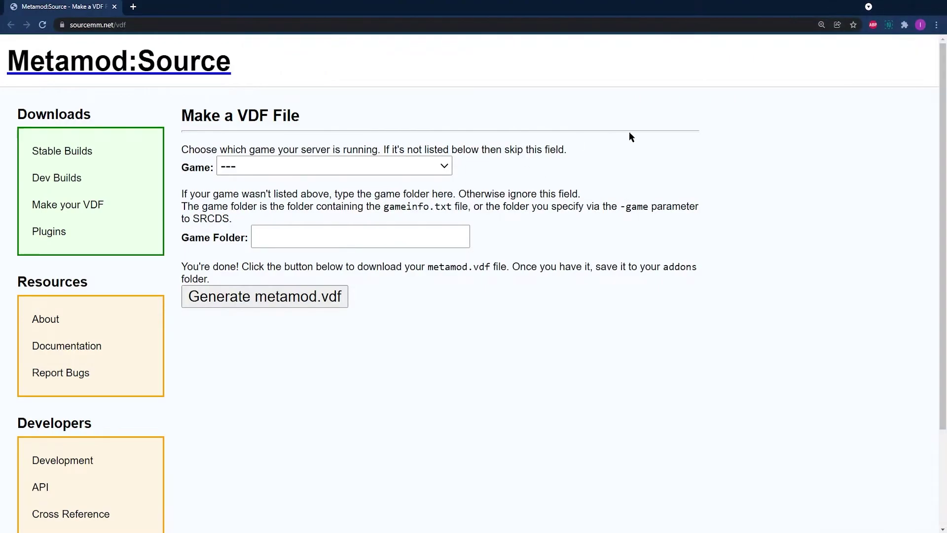
pyautogui.click(133, 26)
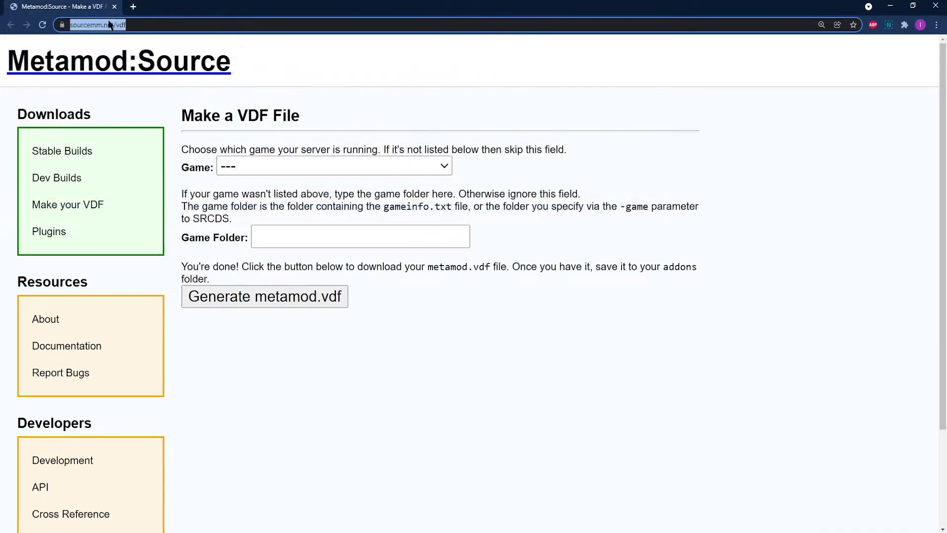
pyautogui.click(126, 24)
pyautogui.moveTo(181, 25); pyautogui.dragTo(62, 37)
pyautogui.click(316, 108)
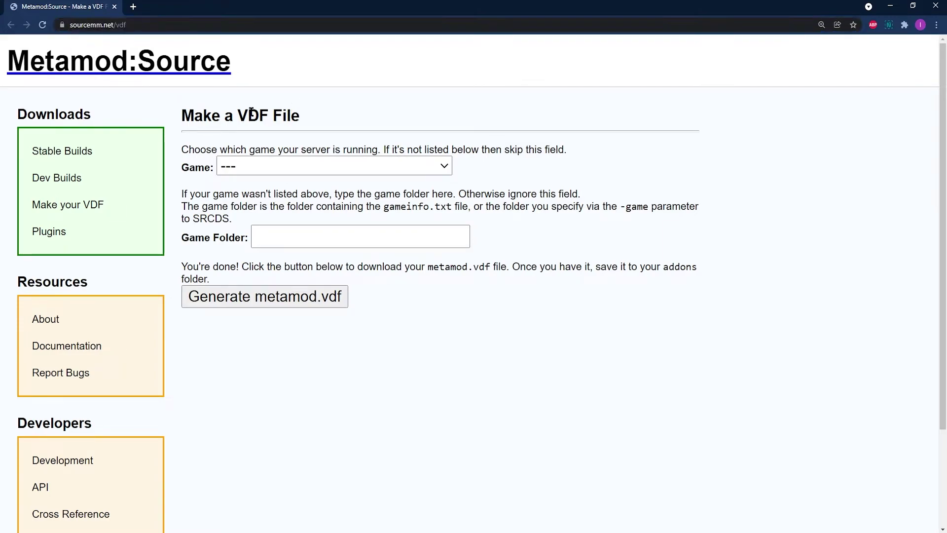
pyautogui.moveTo(288, 120); pyautogui.dragTo(182, 124)
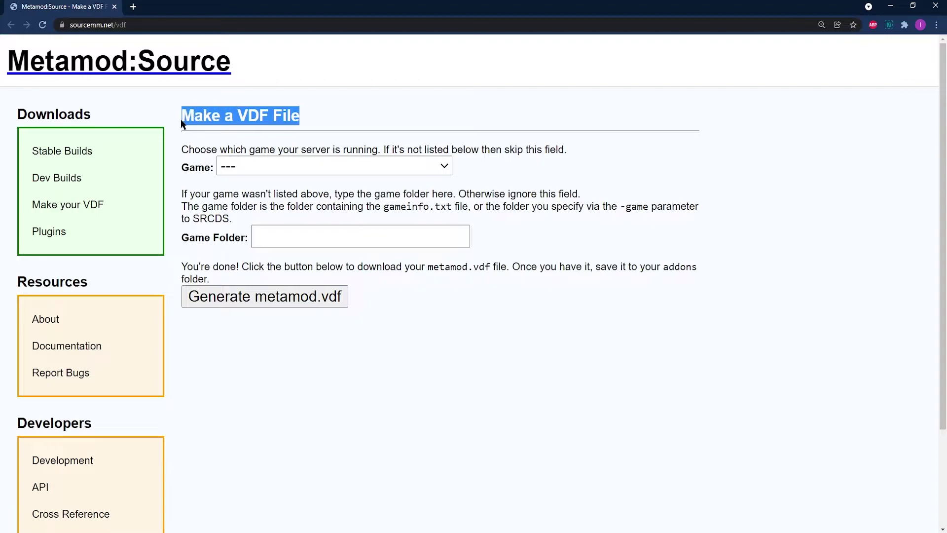
# Generate and download a metamod.vdf file for the game Counter-Strike: Global Offensive.
pyautogui.click(265, 168)
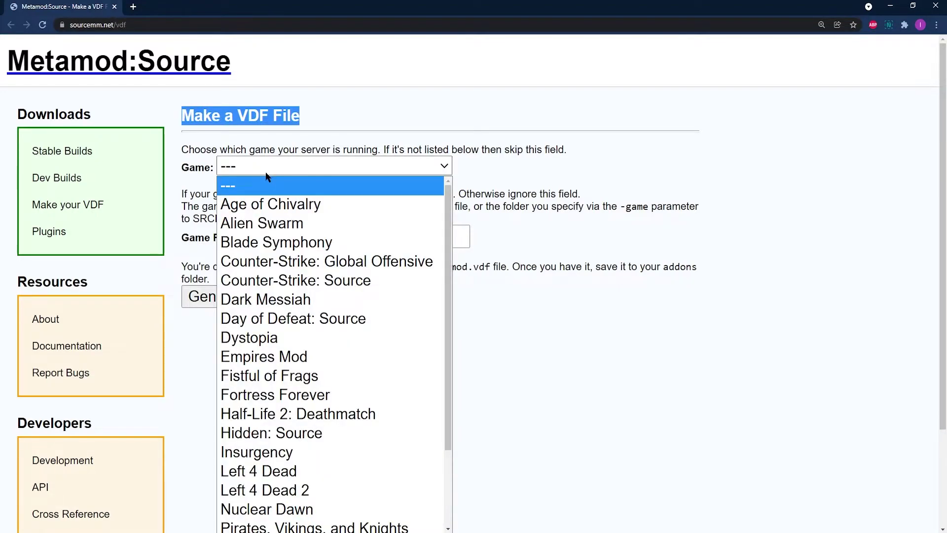
pyautogui.click(349, 266)
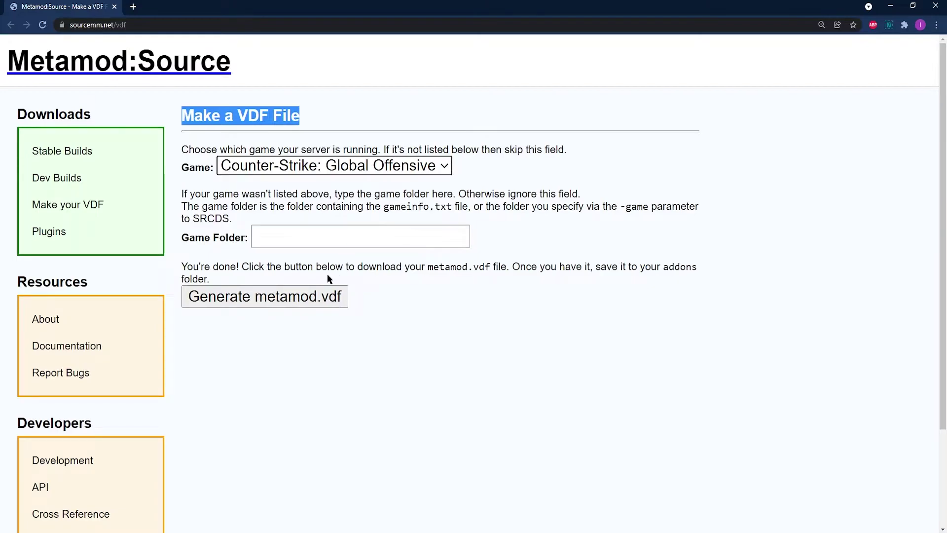
pyautogui.click(238, 266)
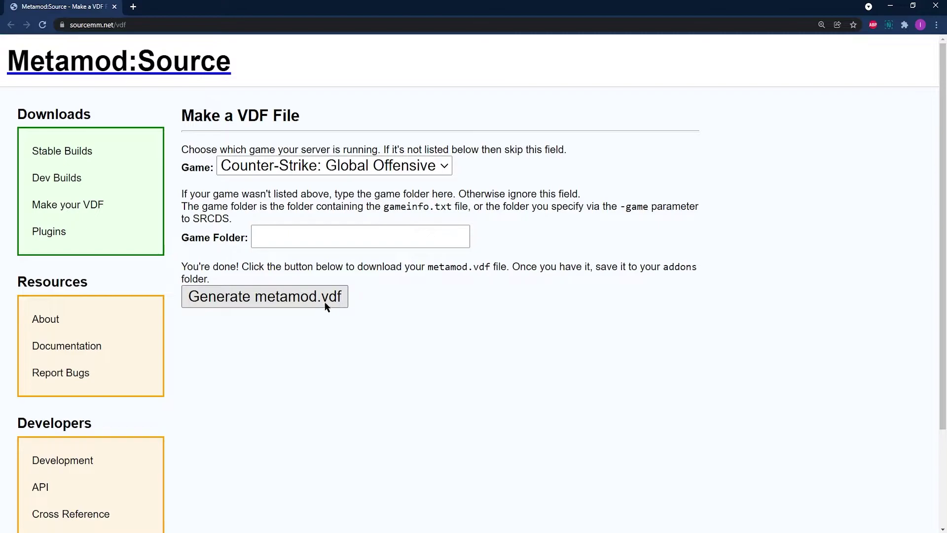
pyautogui.click(341, 305)
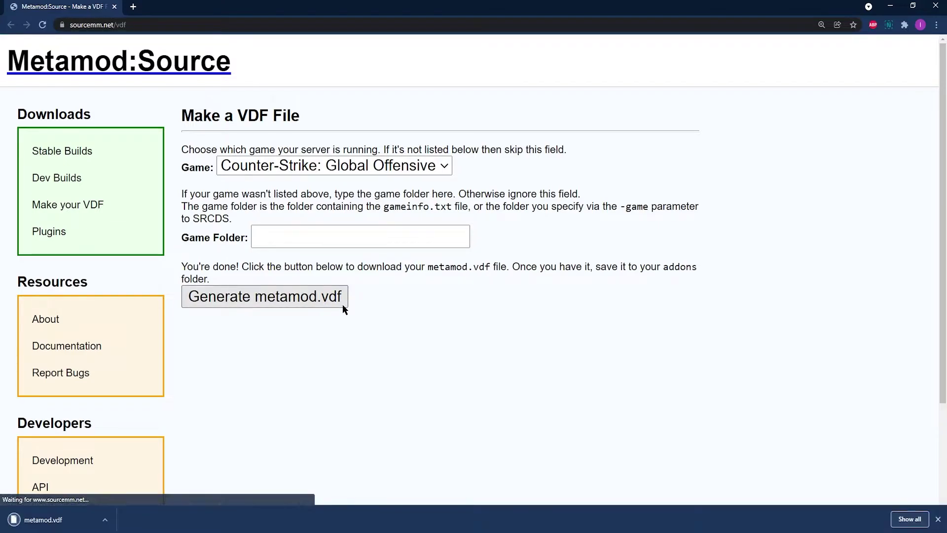
# Place the downloaded metamod.vdf file in the extracted addons folder.
pyautogui.moveTo(69, 516); pyautogui.dragTo(74, 532)
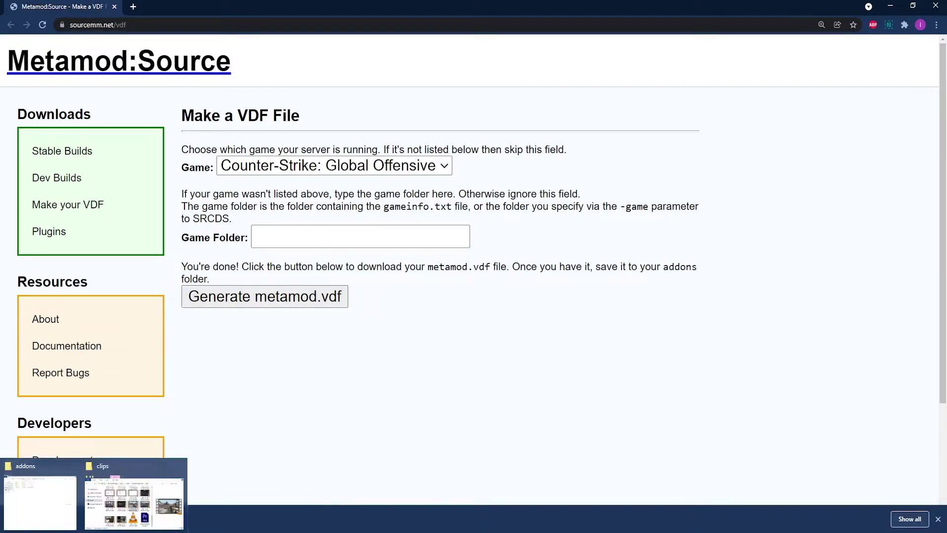
pyautogui.click(40, 501)
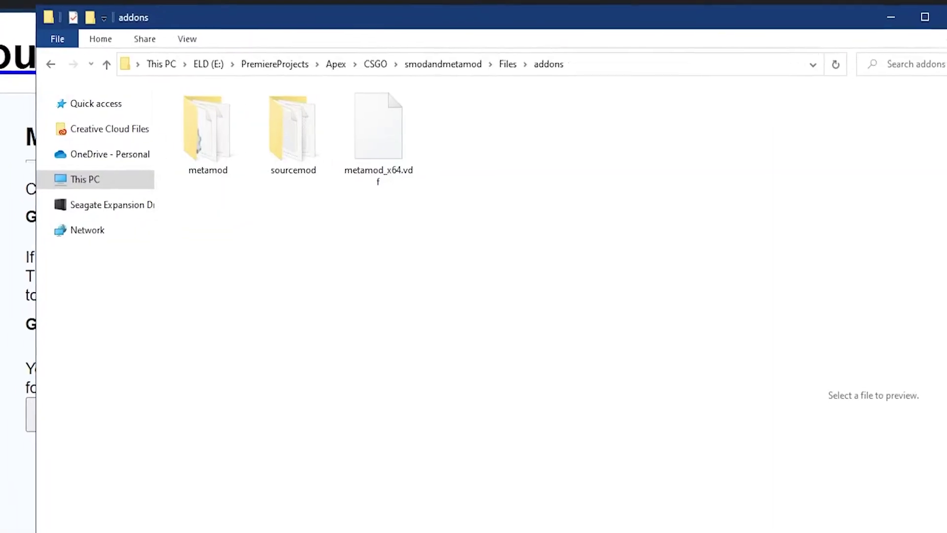
pyautogui.moveTo(40, 501); pyautogui.dragTo(514, 234)
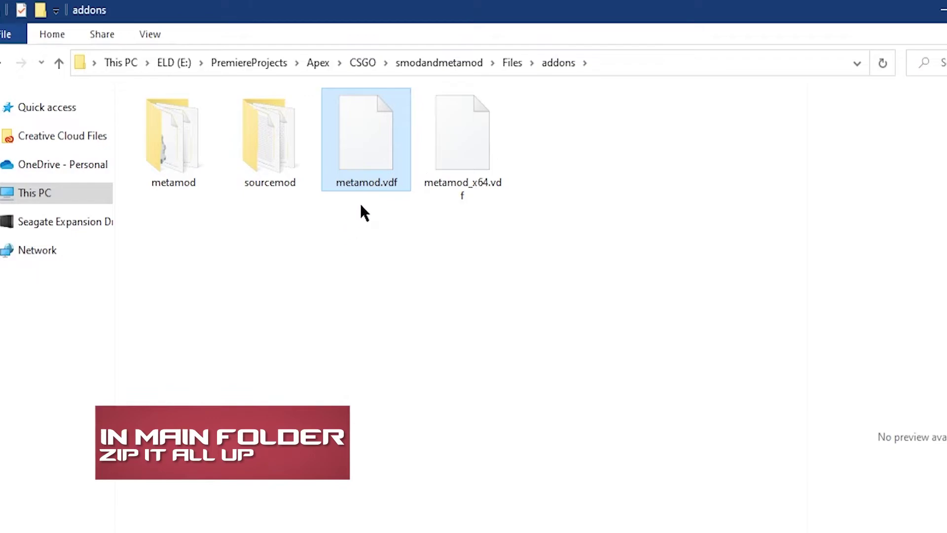
pyautogui.moveTo(502, 291); pyautogui.dragTo(488, 182)
# Return to the Files folder and compress the addons and cfg folders into Files.zip with 7-Zip.
pyautogui.press('BackSpace')
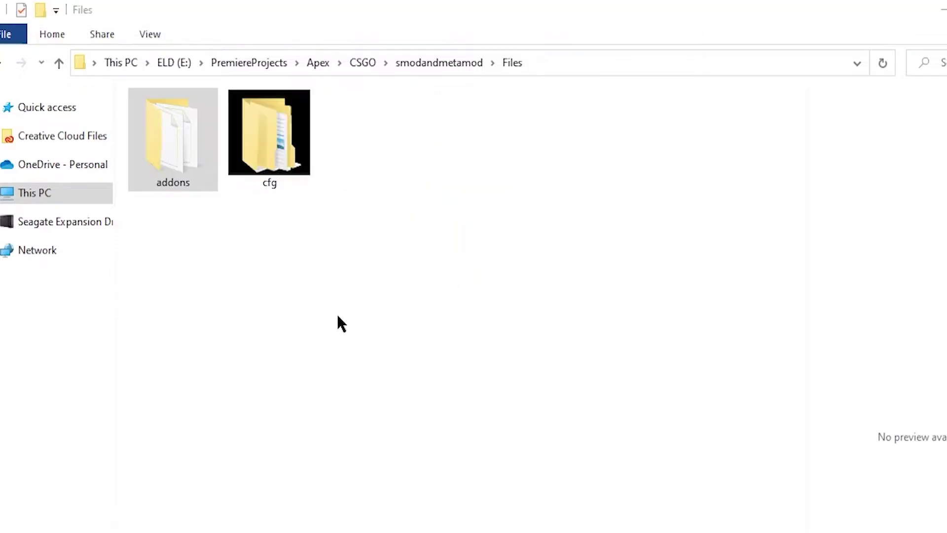
pyautogui.click(453, 399)
pyautogui.moveTo(354, 242); pyautogui.dragTo(182, 149)
pyautogui.moveTo(381, 226); pyautogui.dragTo(187, 150)
pyautogui.rightClick(187, 150)
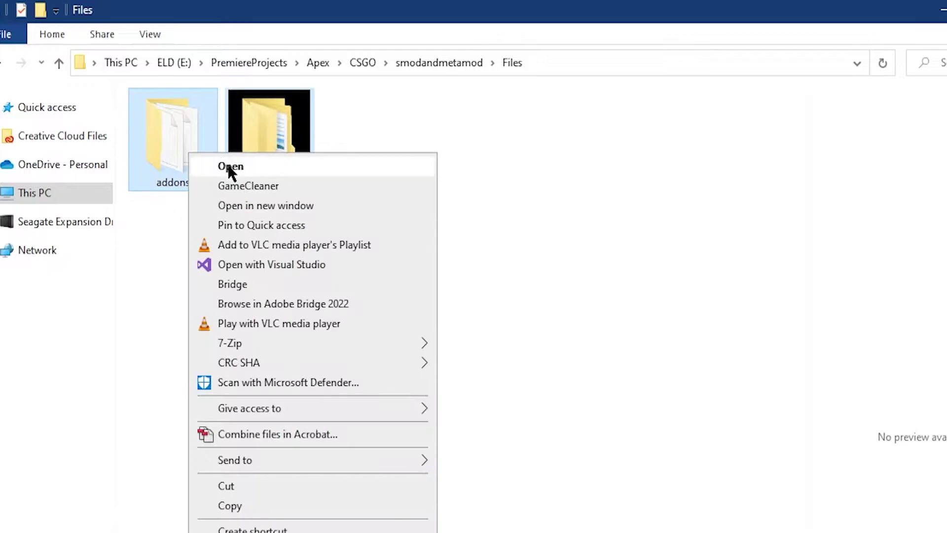
pyautogui.moveTo(270, 343)
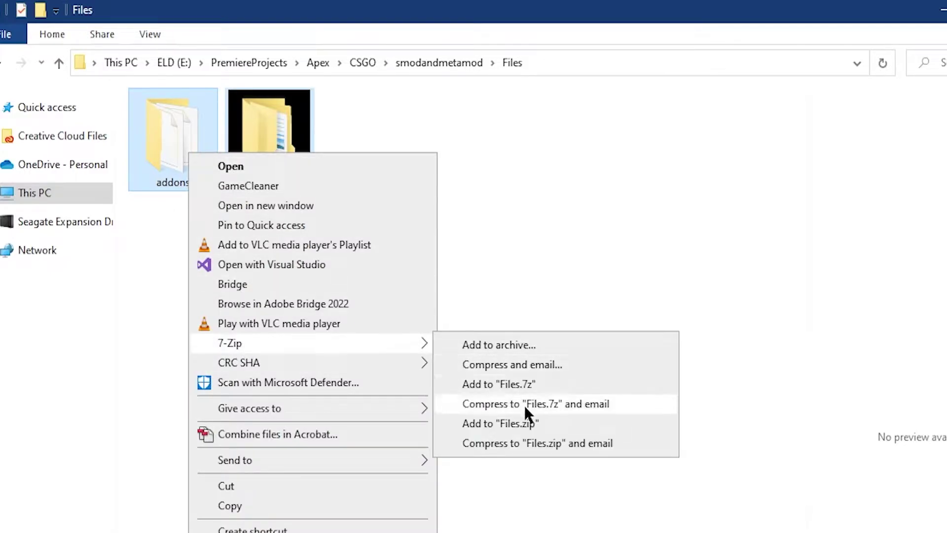
pyautogui.click(532, 424)
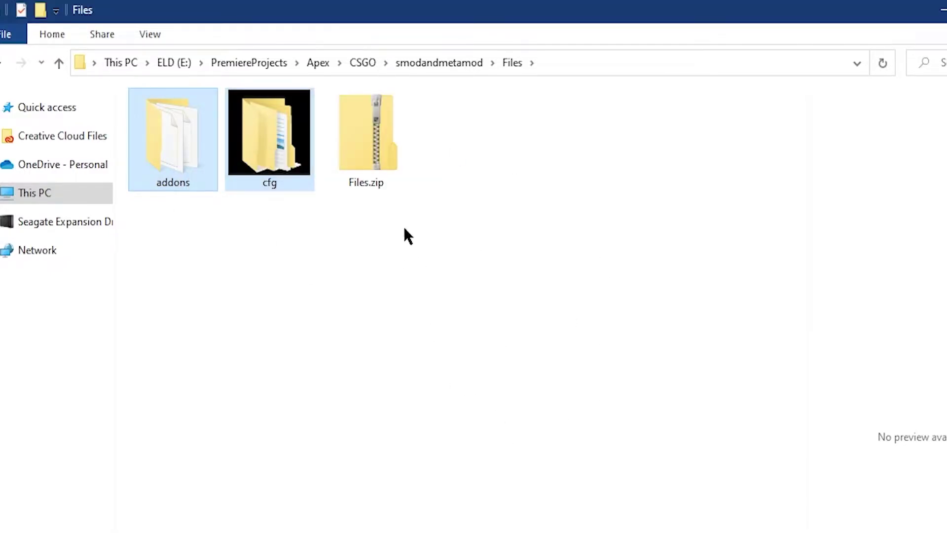
# Select the new Files.zip archive, switch to the Apex Hosting server panel, and stop the CS:GO server.
pyautogui.click(380, 183)
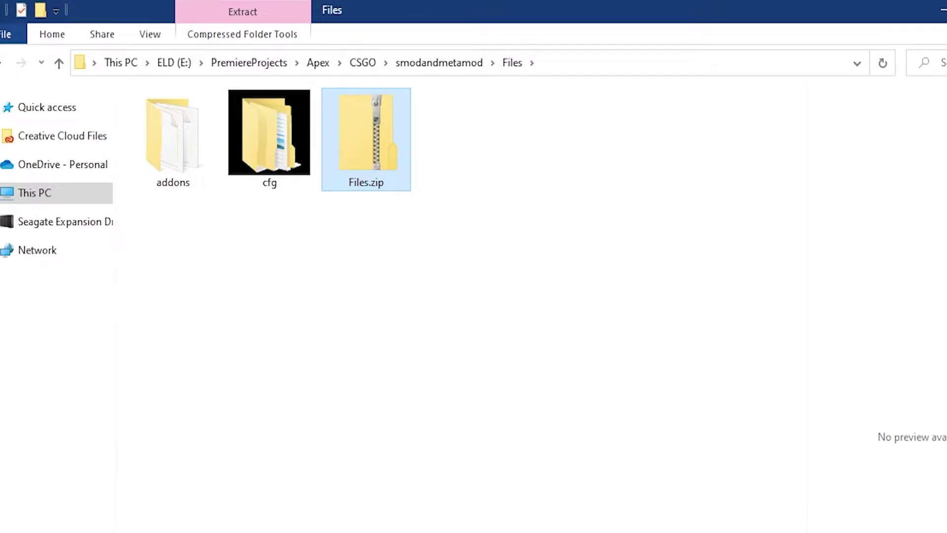
pyautogui.hotkey('alt', 'Tab')
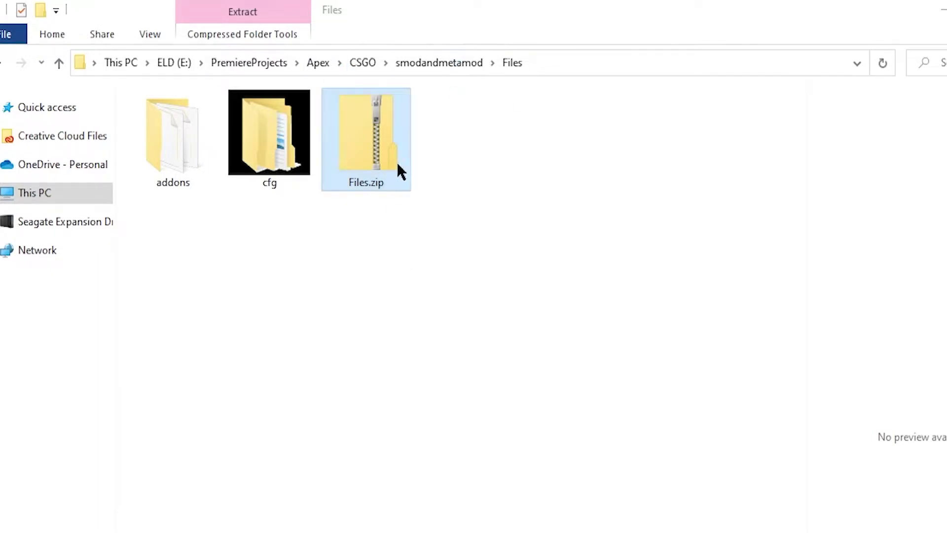
pyautogui.click(360, 183)
pyautogui.click(334, 334)
pyautogui.click(268, 143)
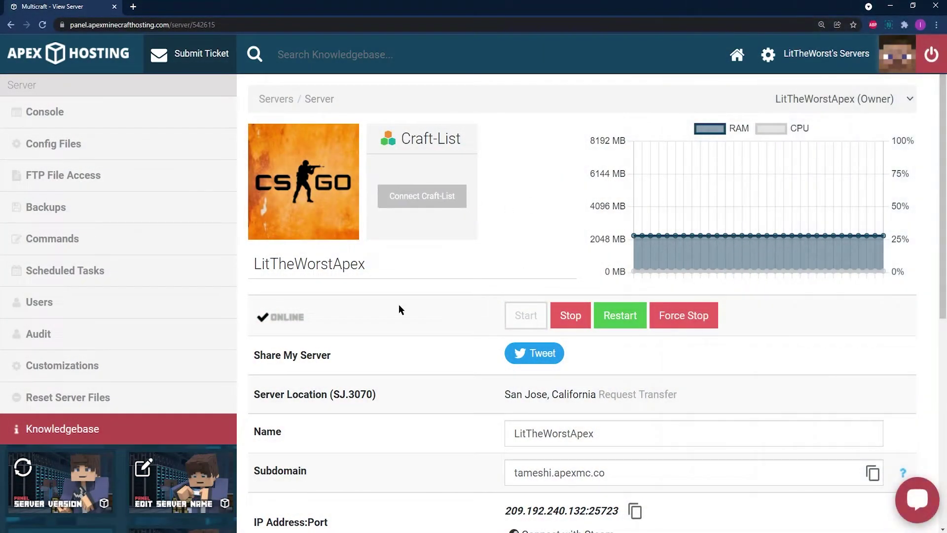
pyautogui.tripleClick(290, 325)
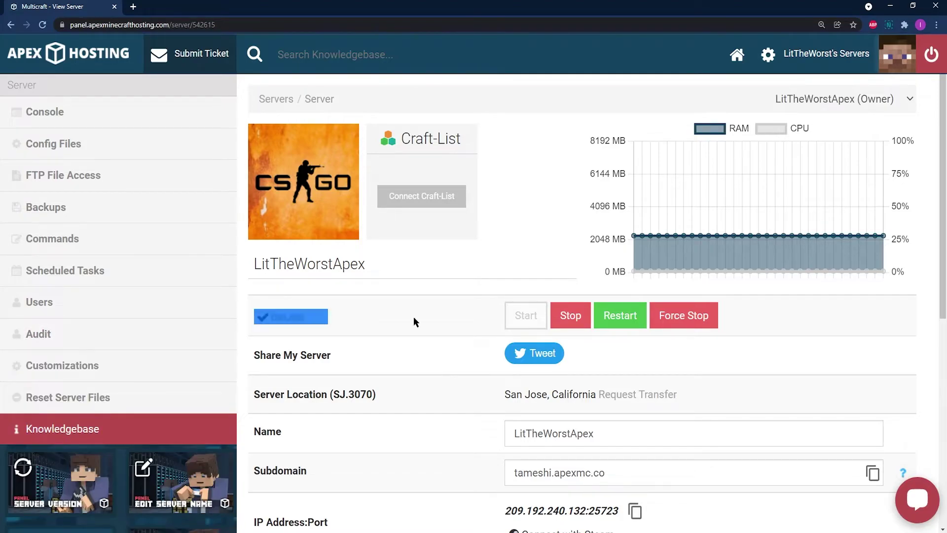
pyautogui.click(575, 321)
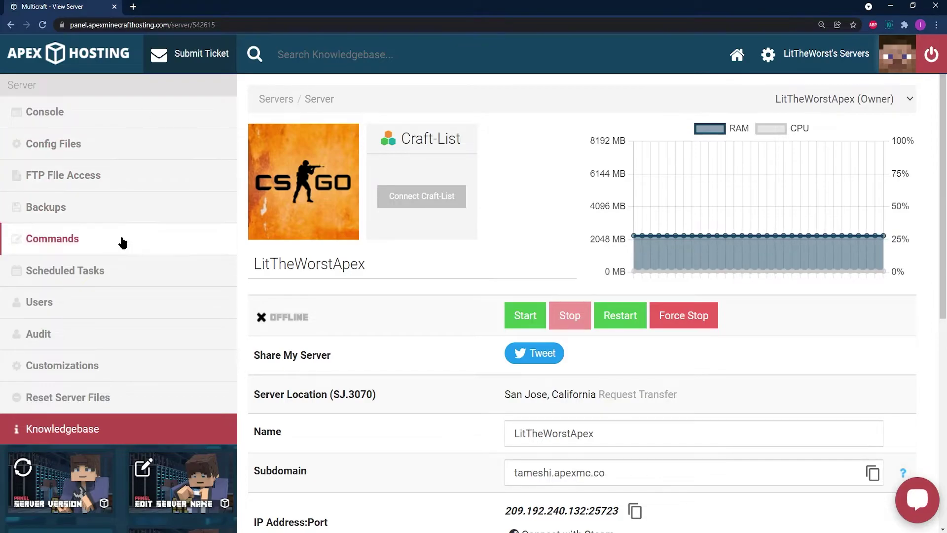
# Open the server's FTP File Access and log in with the saved control panel password.
pyautogui.click(67, 186)
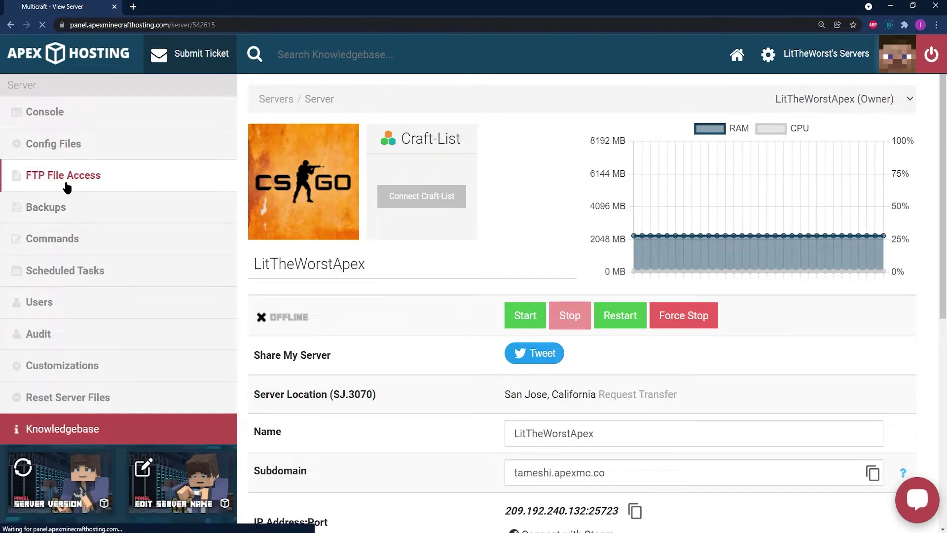
pyautogui.click(560, 288)
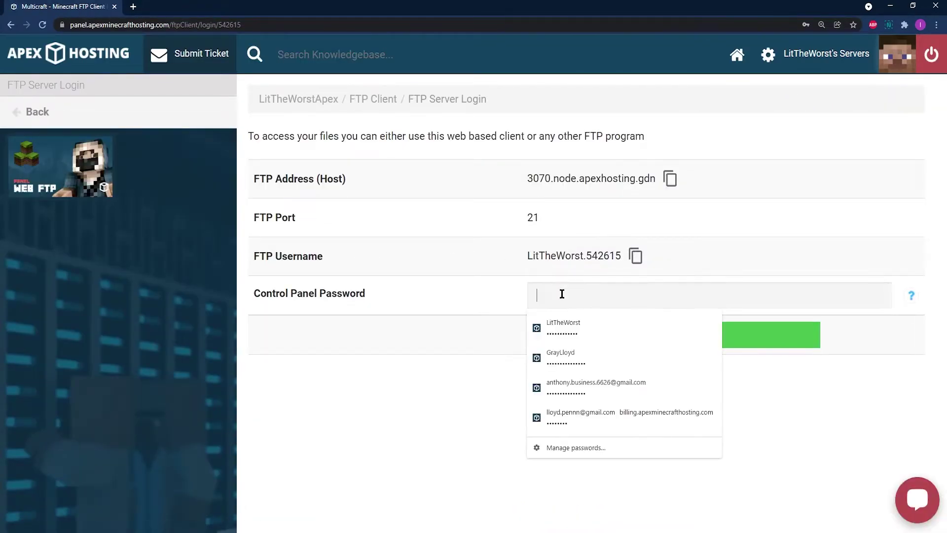
pyautogui.click(591, 326)
pyautogui.click(668, 333)
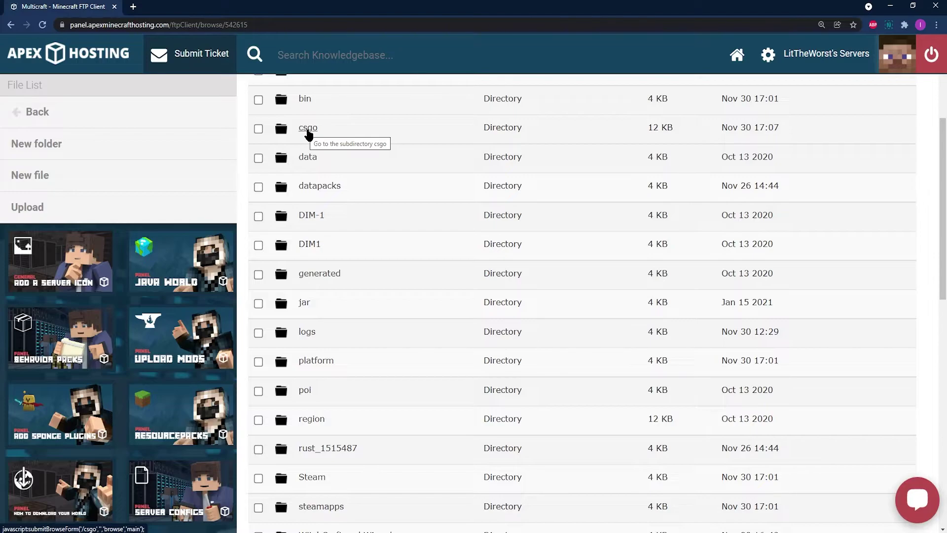
# Enter the csgo directory on the server and open its file upload page.
pyautogui.scroll(5, 308, 133)
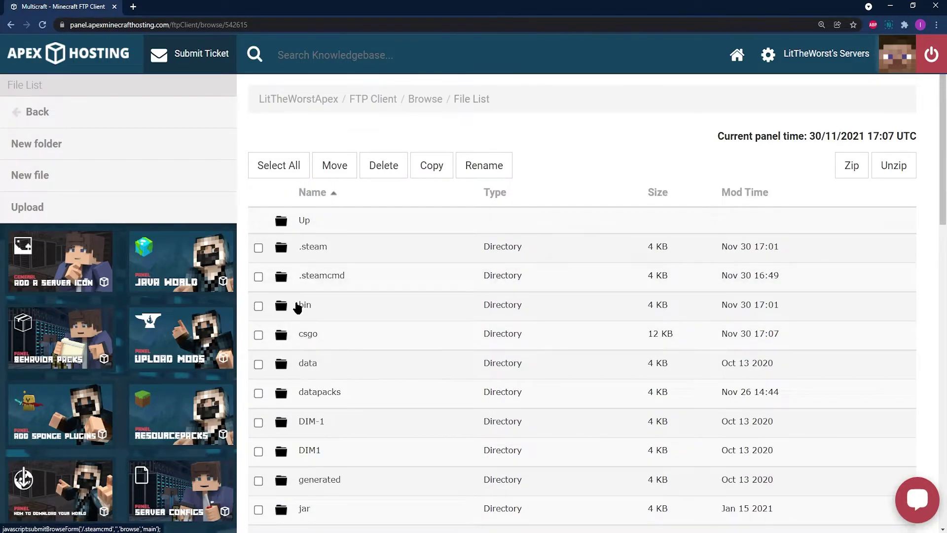
pyautogui.click(307, 334)
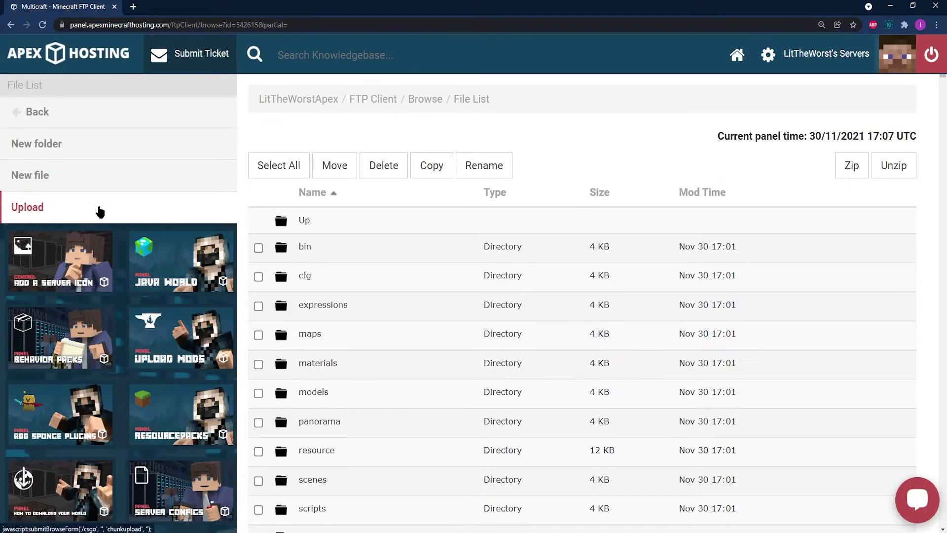
pyautogui.click(120, 204)
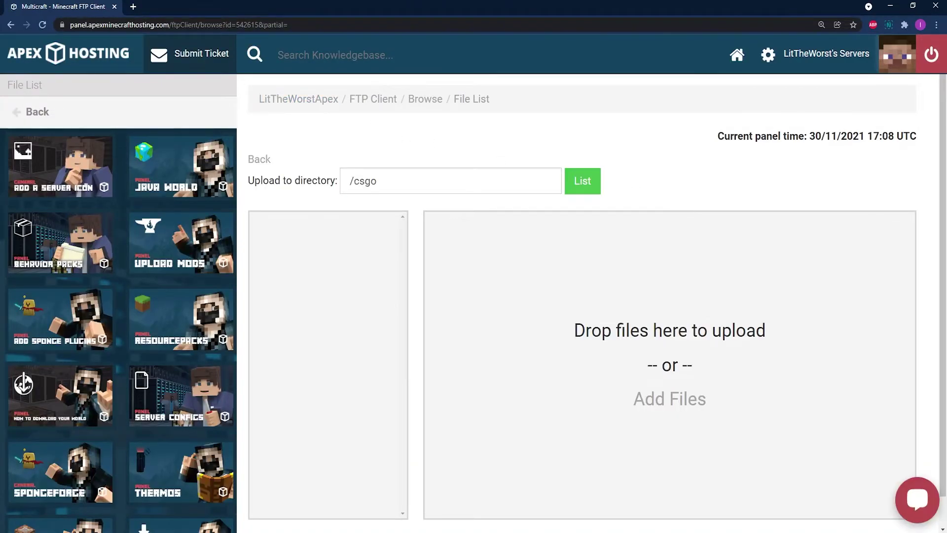
# Upload Files.zip from the local Files folder to the server's /csgo directory and check the upload progress.
pyautogui.hotkey('alt', 'Tab')
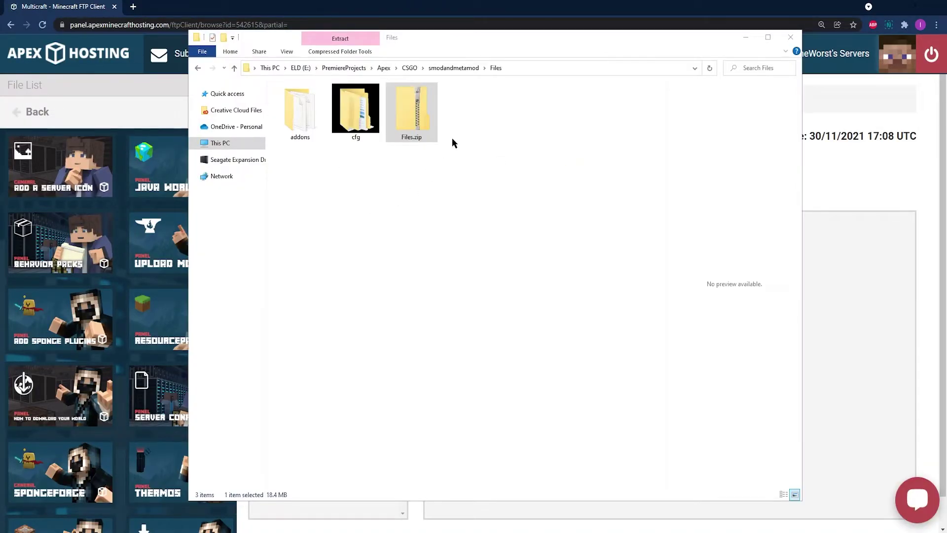
pyautogui.moveTo(480, 38); pyautogui.dragTo(265, 49)
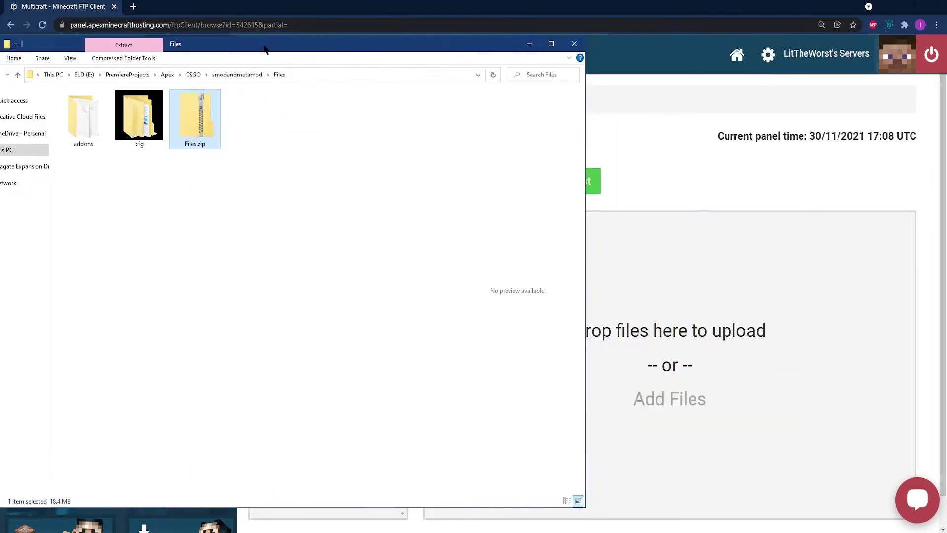
pyautogui.moveTo(205, 111); pyautogui.dragTo(710, 327)
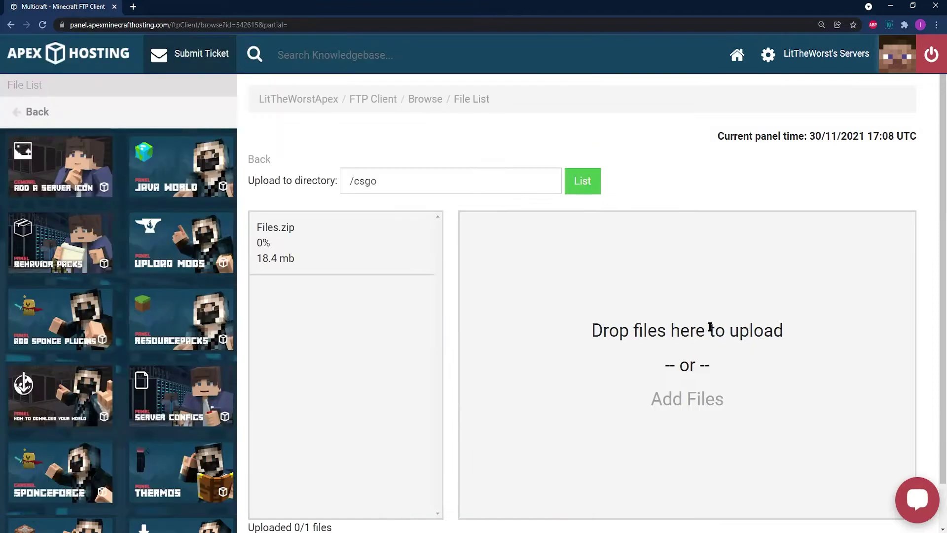
pyautogui.scroll(-1, 495, 298)
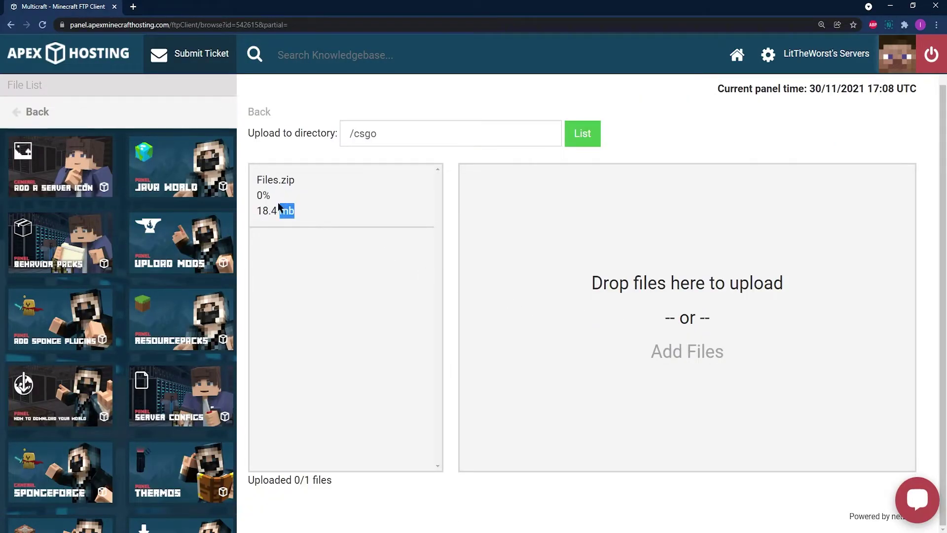
pyautogui.moveTo(278, 207); pyautogui.dragTo(254, 194)
pyautogui.click(266, 198)
pyautogui.moveTo(249, 481); pyautogui.dragTo(338, 490)
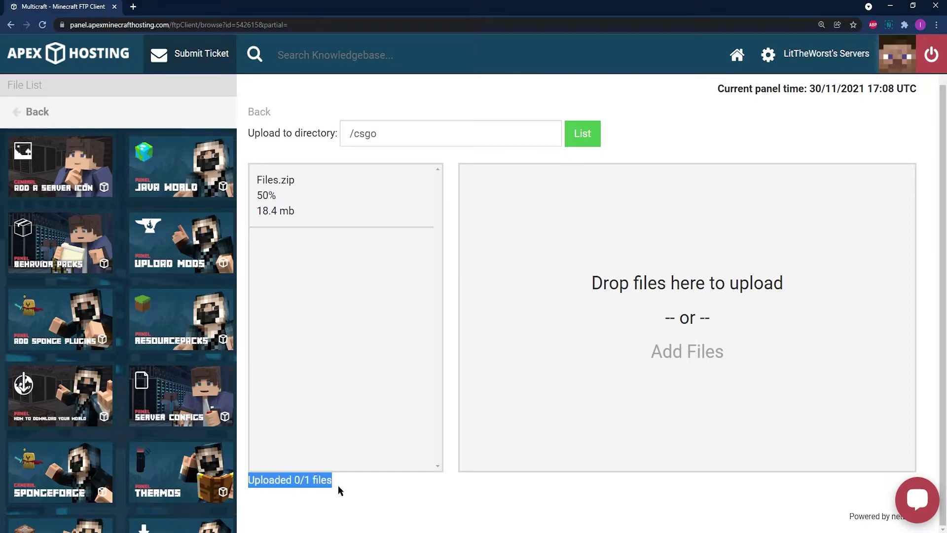
pyautogui.click(299, 234)
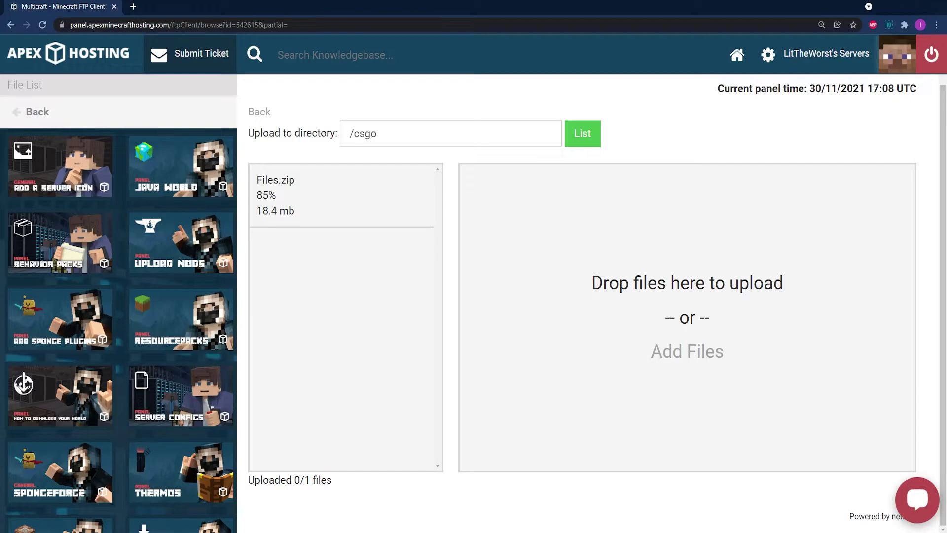
pyautogui.moveTo(304, 219); pyautogui.dragTo(257, 181)
pyautogui.moveTo(248, 480); pyautogui.dragTo(336, 481)
pyautogui.click(372, 377)
# Return from the upload page to the csgo file list and select the uploaded Files.zip archive.
pyautogui.scroll(1, 374, 208)
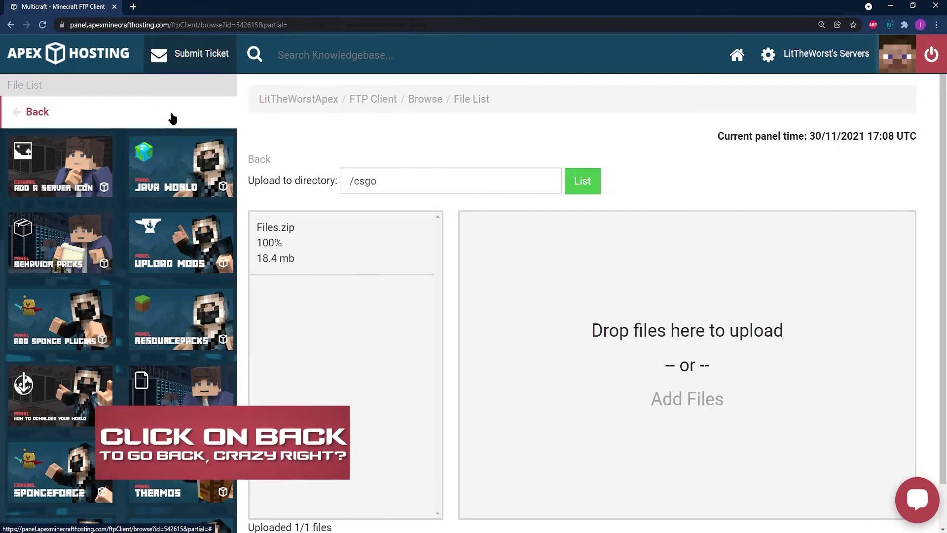
pyautogui.click(252, 157)
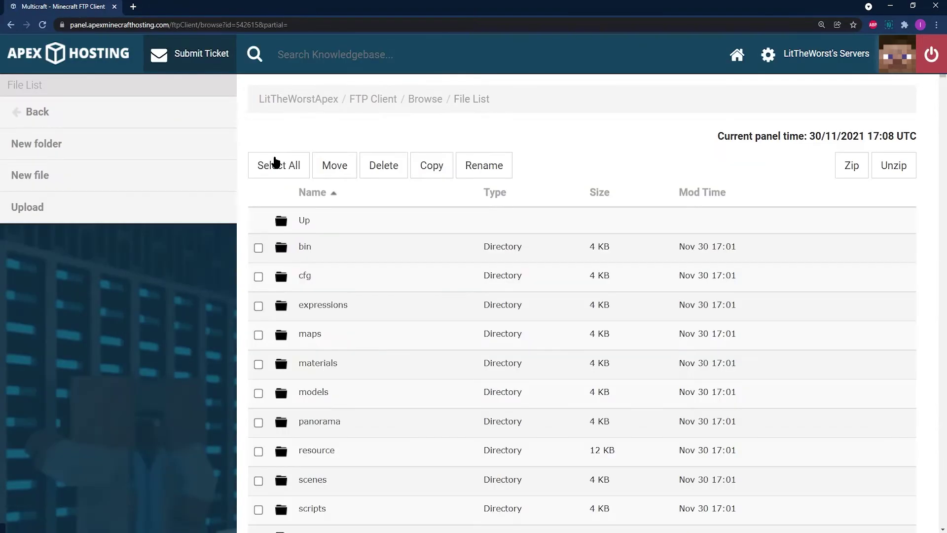
pyautogui.scroll(-8, 296, 168)
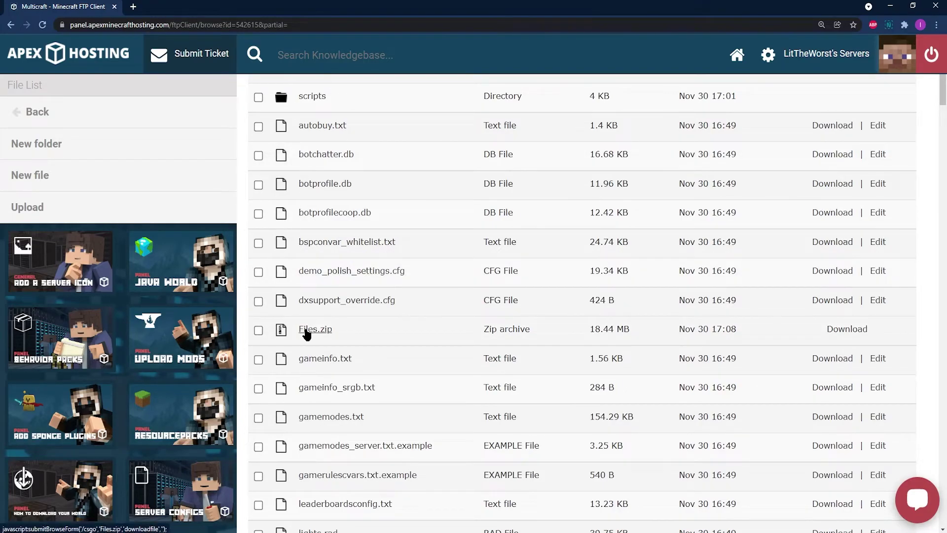
pyautogui.click(257, 330)
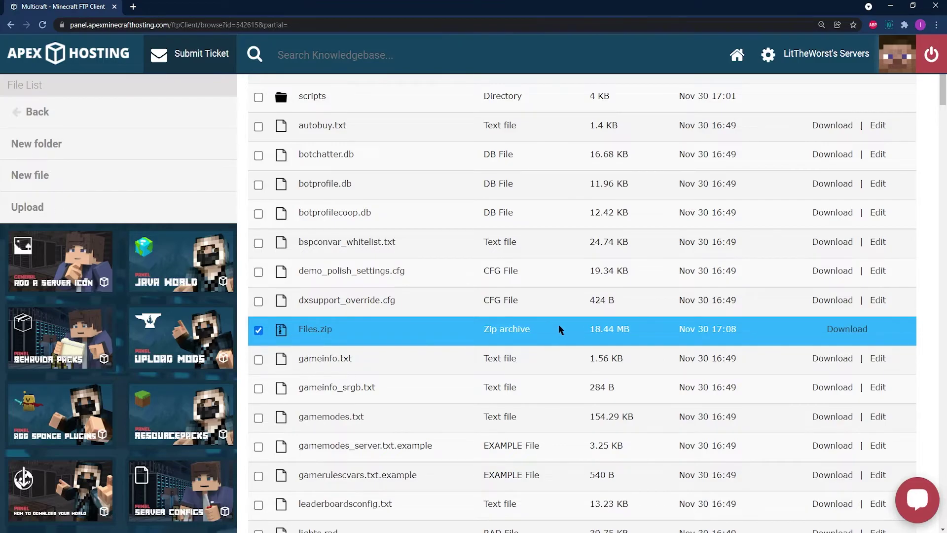
# Unzip Files.zip into the /csgo directory without the option to stop the server first, and return to the server's main panel page.
pyautogui.scroll(8, 576, 325)
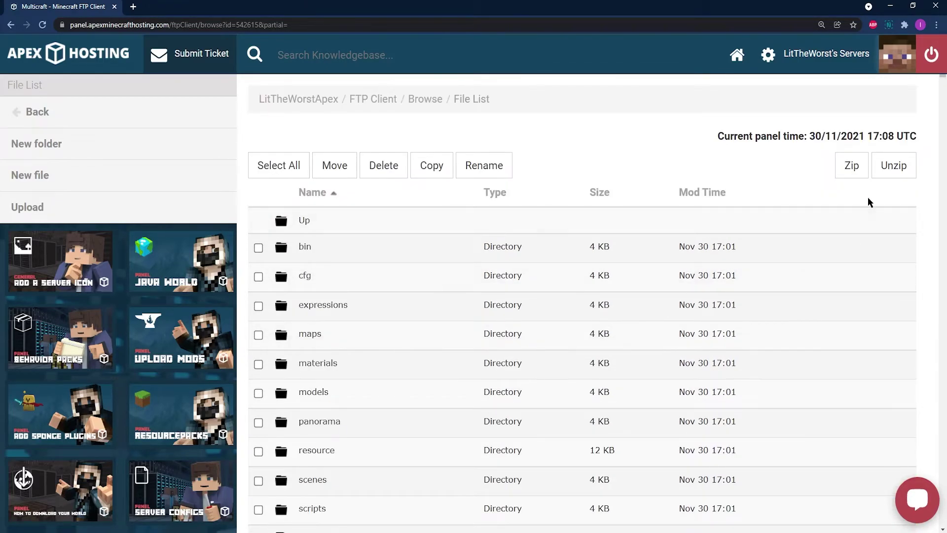
pyautogui.click(896, 170)
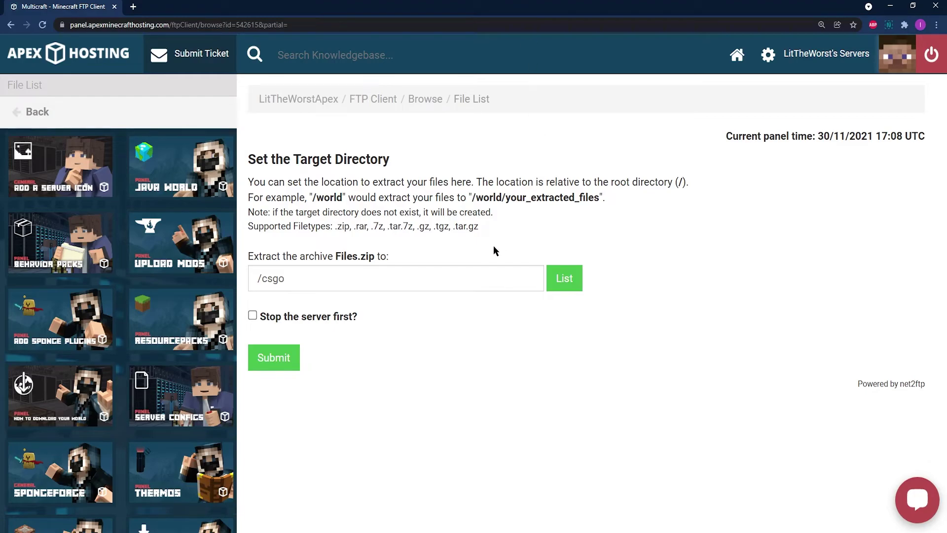
pyautogui.click(275, 363)
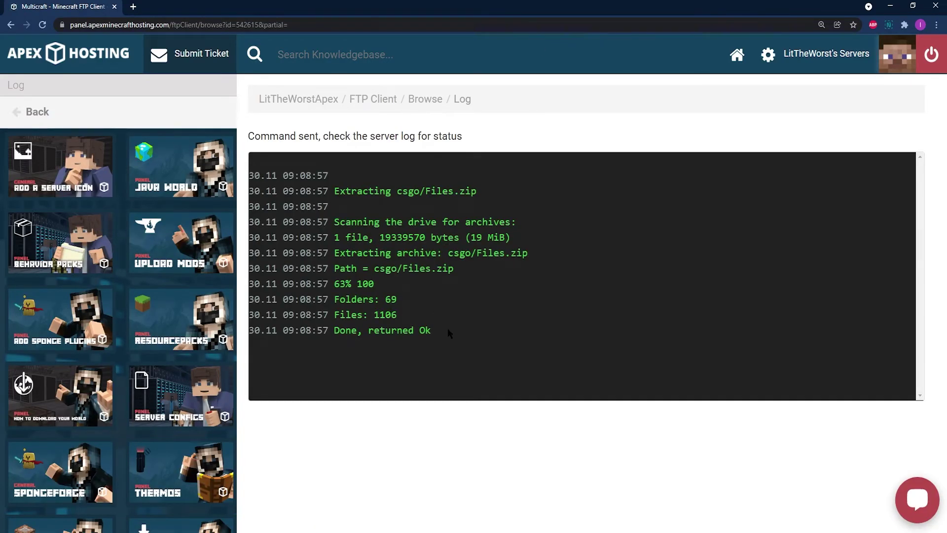
pyautogui.click(298, 100)
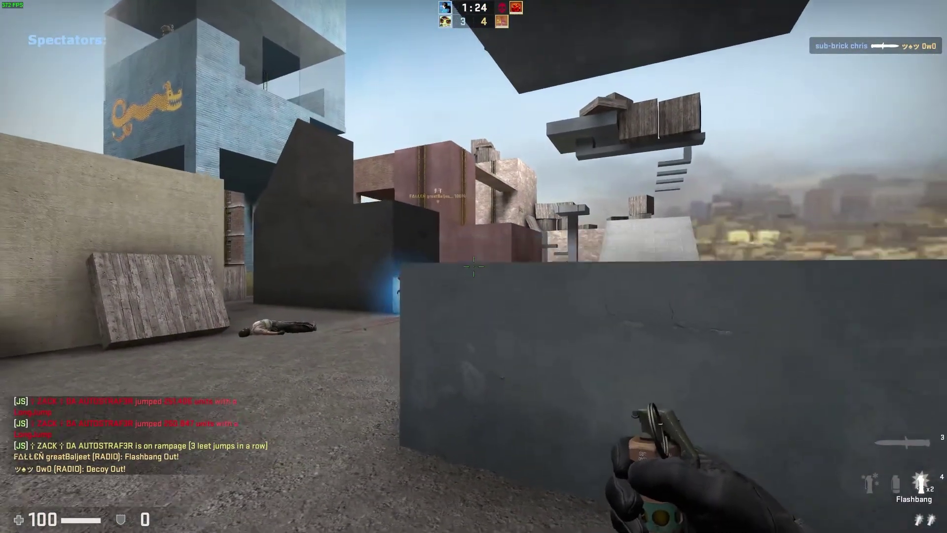
pyautogui.click(473, 267)
pyautogui.press('space')
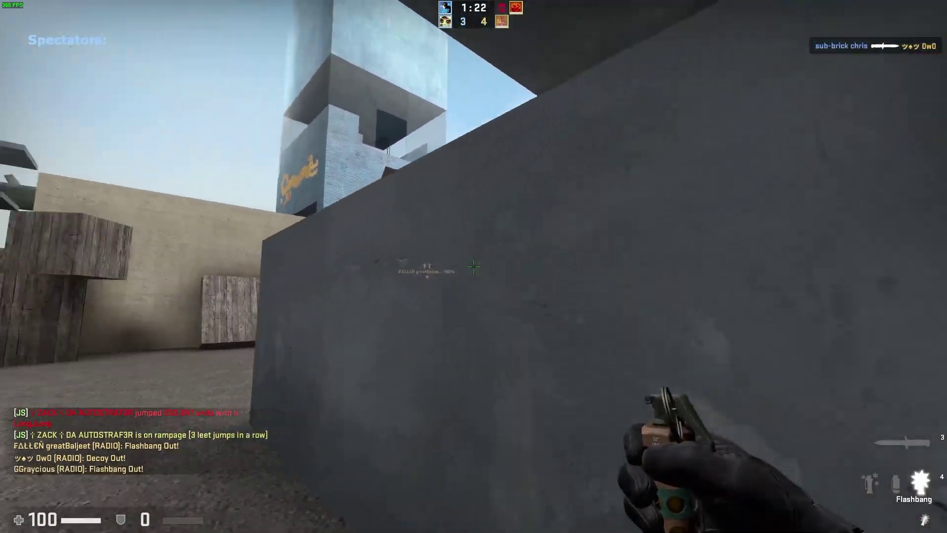
pyautogui.press('3')
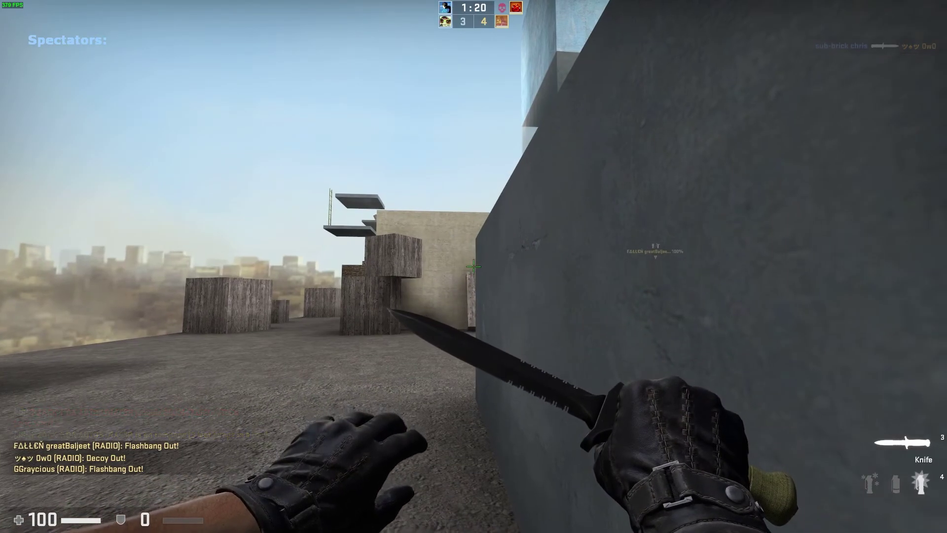
pyautogui.press('w')
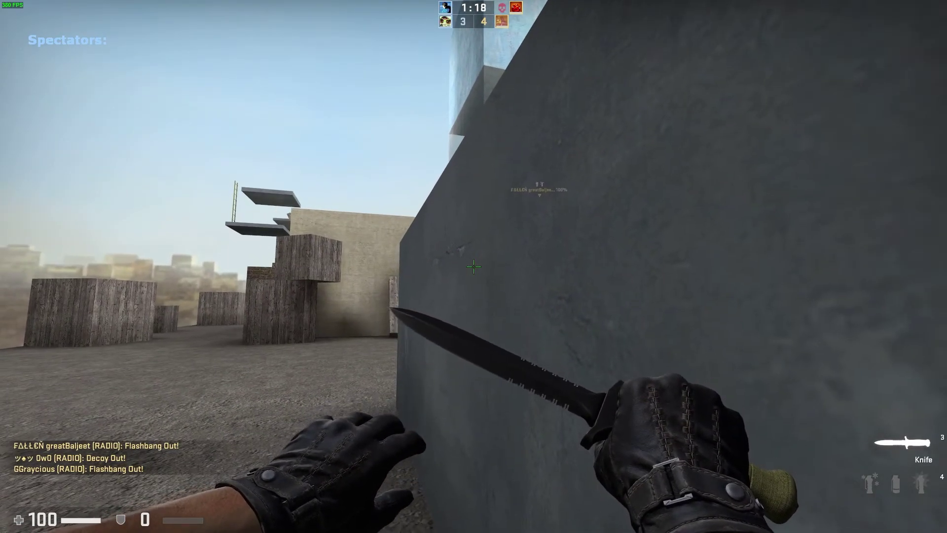
pyautogui.press('s')
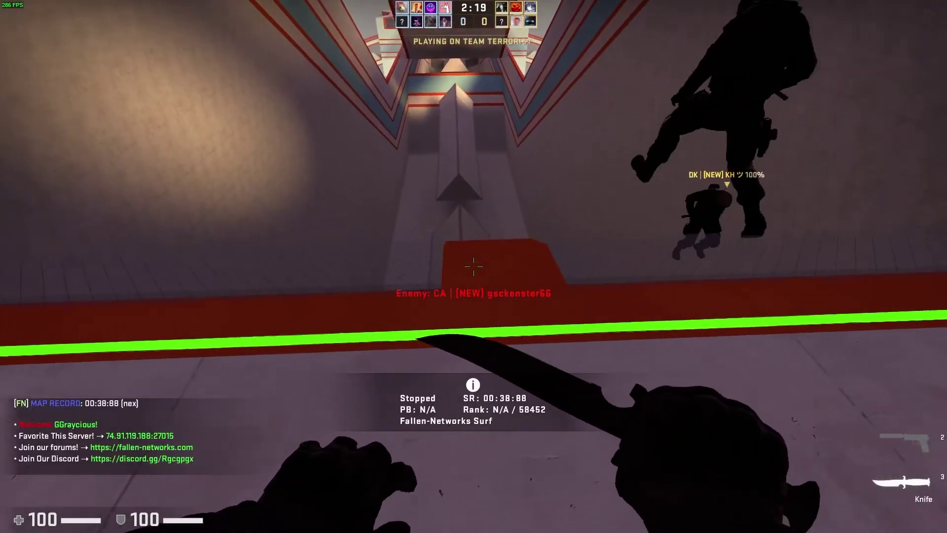
pyautogui.press('w')
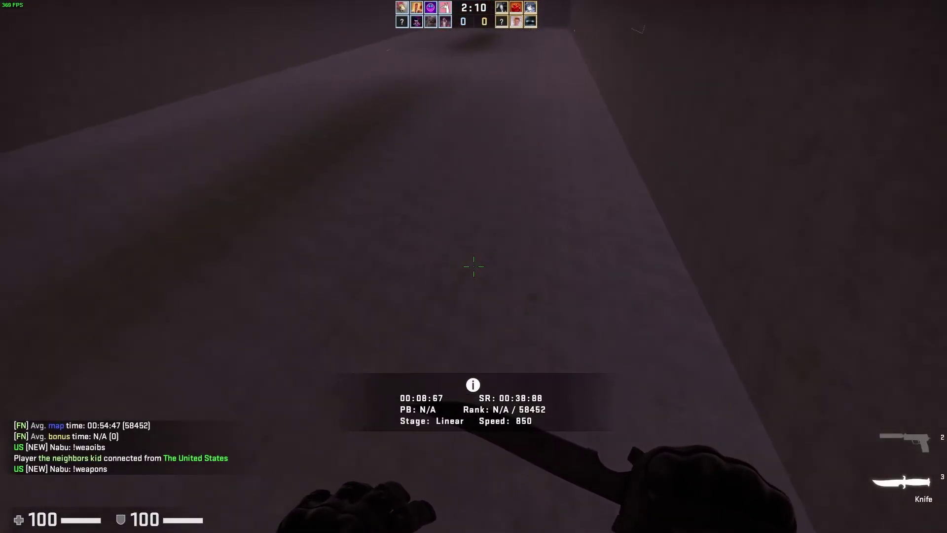
pyautogui.press('w')
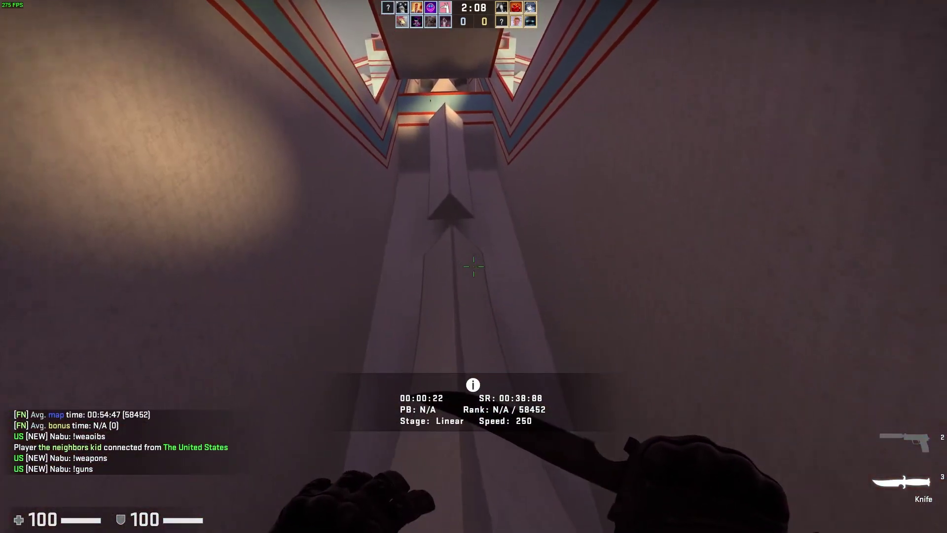
pyautogui.press('w')
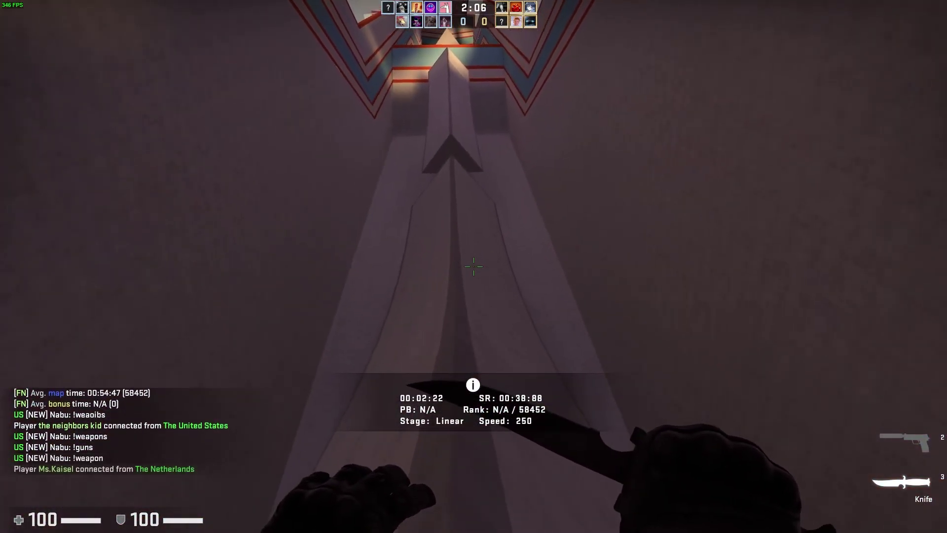
pyautogui.press('w')
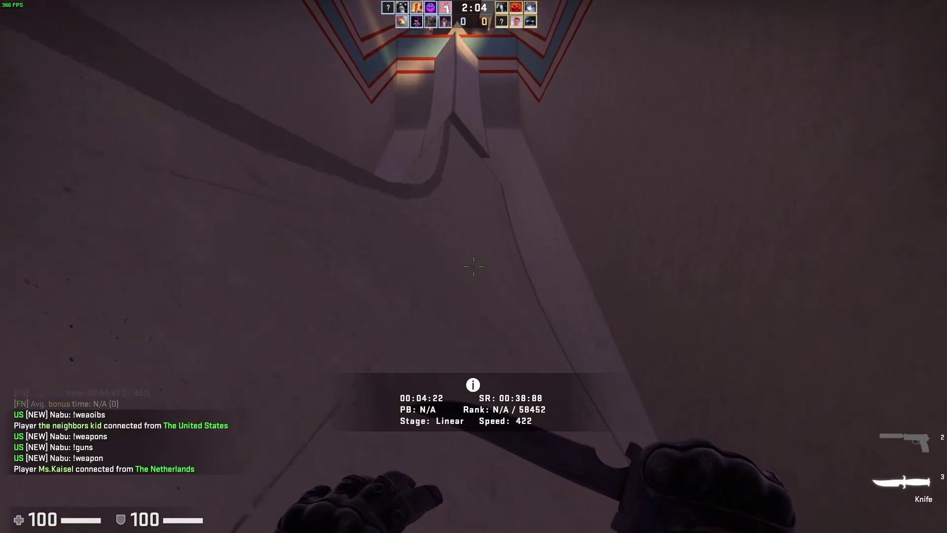
pyautogui.press('a')
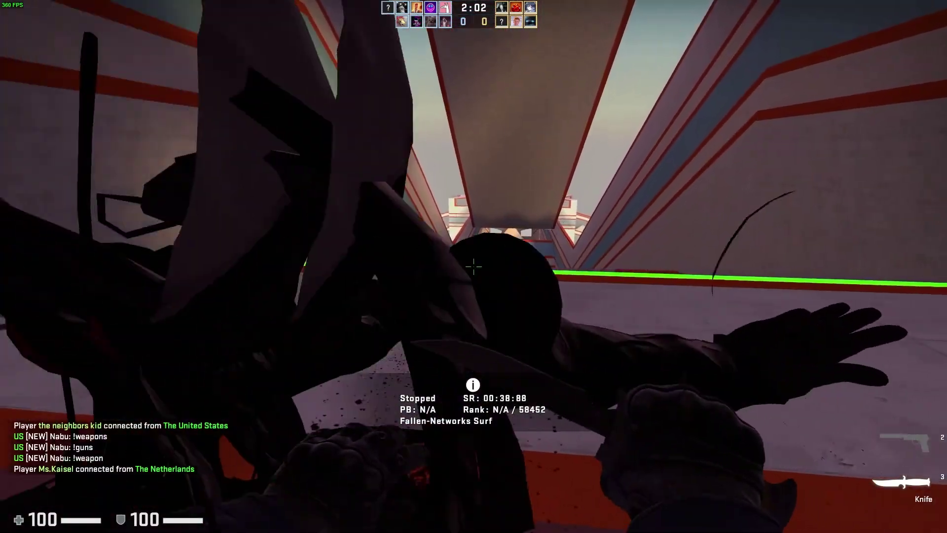